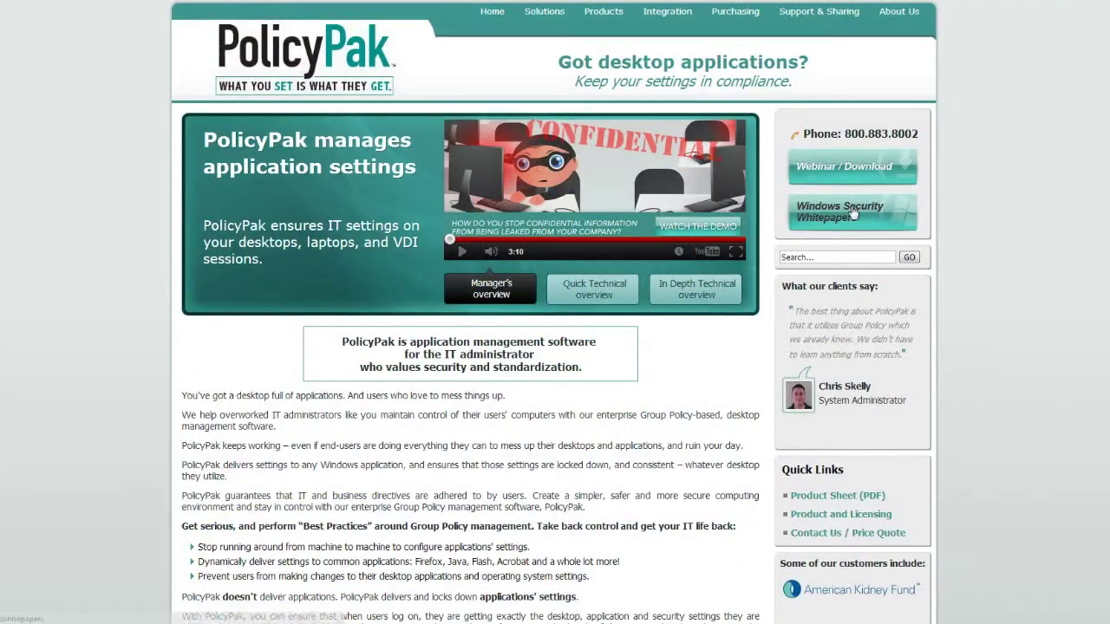
Open the Windows Security Whitepapers page and look through the whitepapers, including the one for Office 2010 & 2013 admins.
{"action": "left_click", "coordinate": [852, 212]}
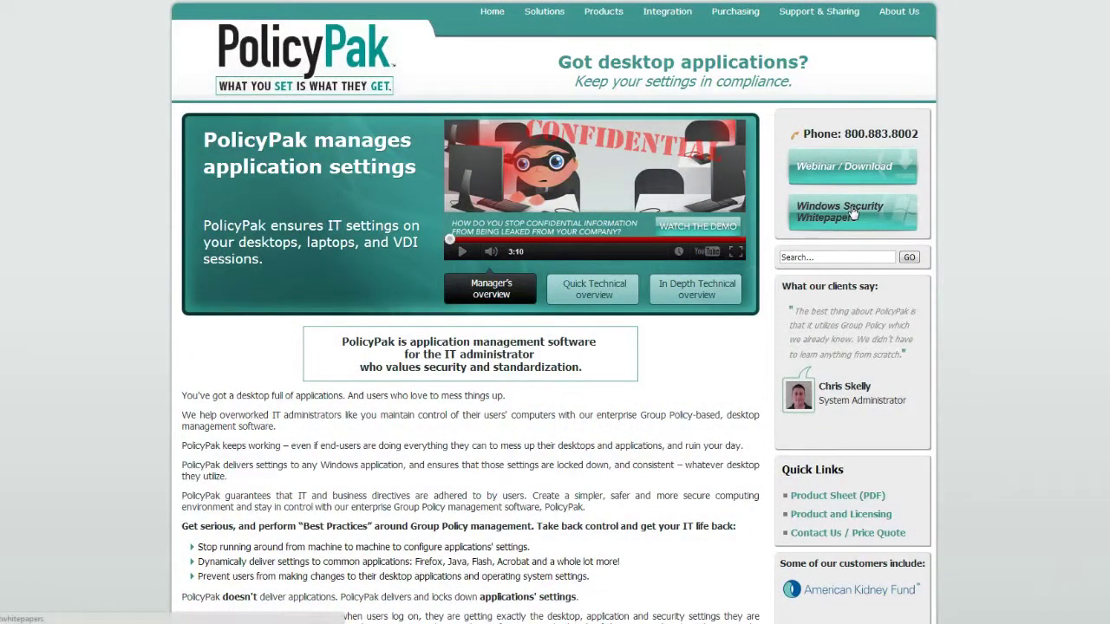
{"action": "scroll", "coordinate": [978, 297], "scroll_direction": "down", "scroll_amount": 10}
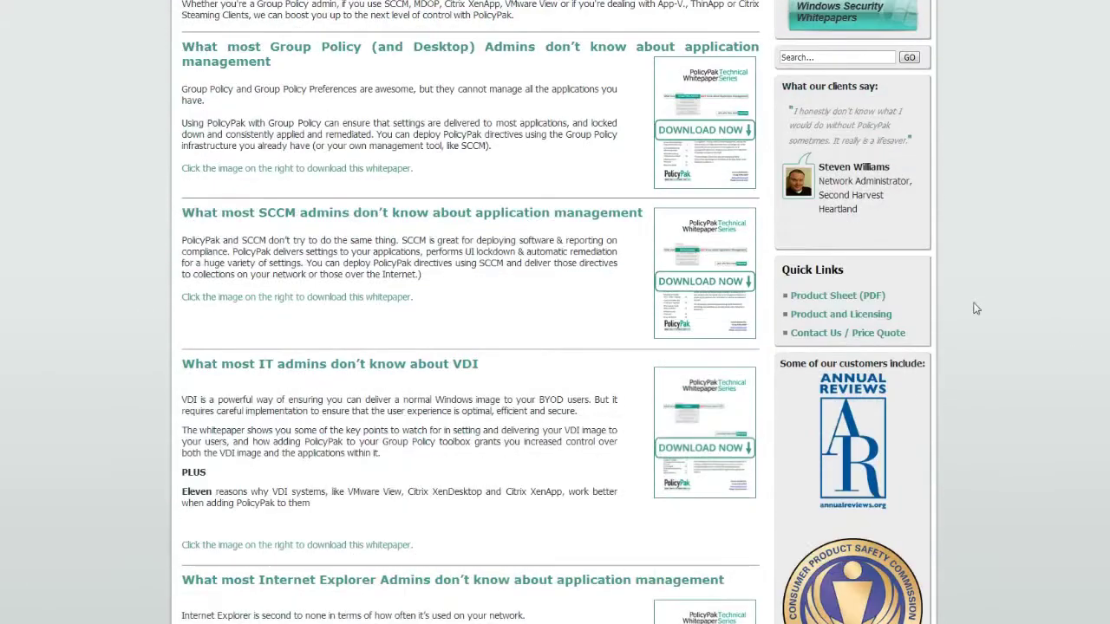
{"action": "scroll", "coordinate": [975, 307], "scroll_direction": "down", "scroll_amount": 5}
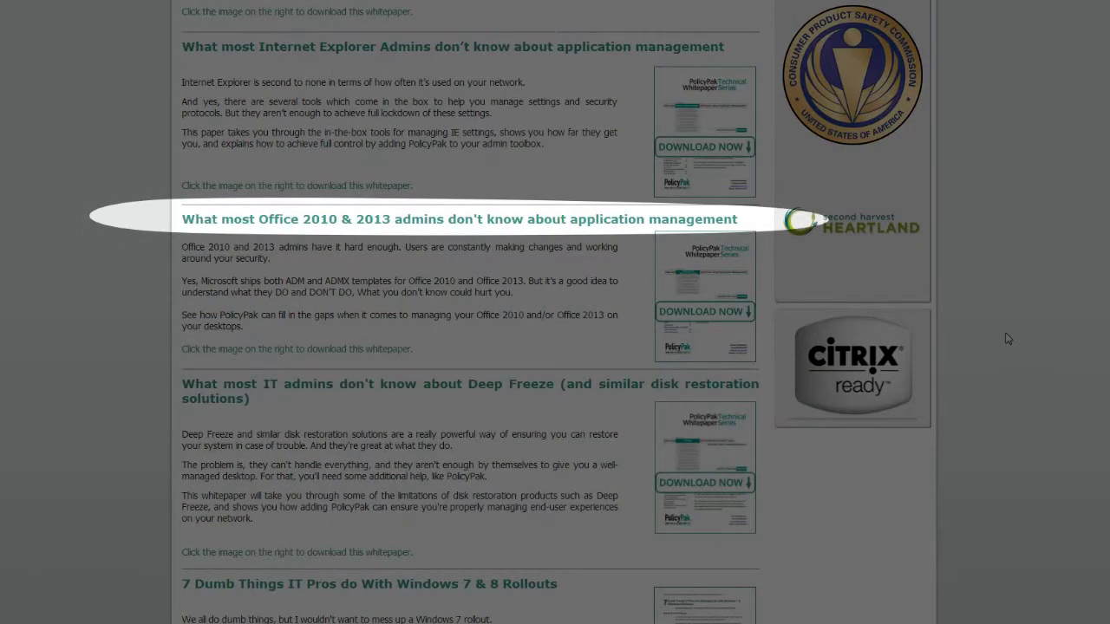
{"action": "scroll", "coordinate": [975, 308], "scroll_direction": "up", "scroll_amount": 6}
{"action": "scroll", "coordinate": [975, 308], "scroll_direction": "up", "scroll_amount": 3}
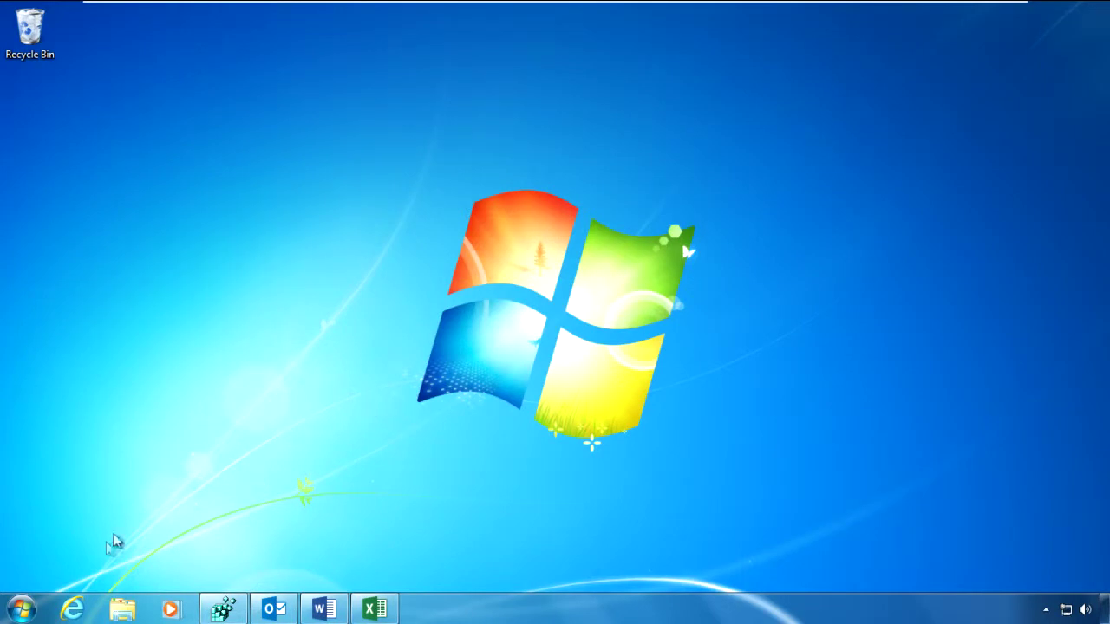
{"action": "left_click", "coordinate": [33, 612]}
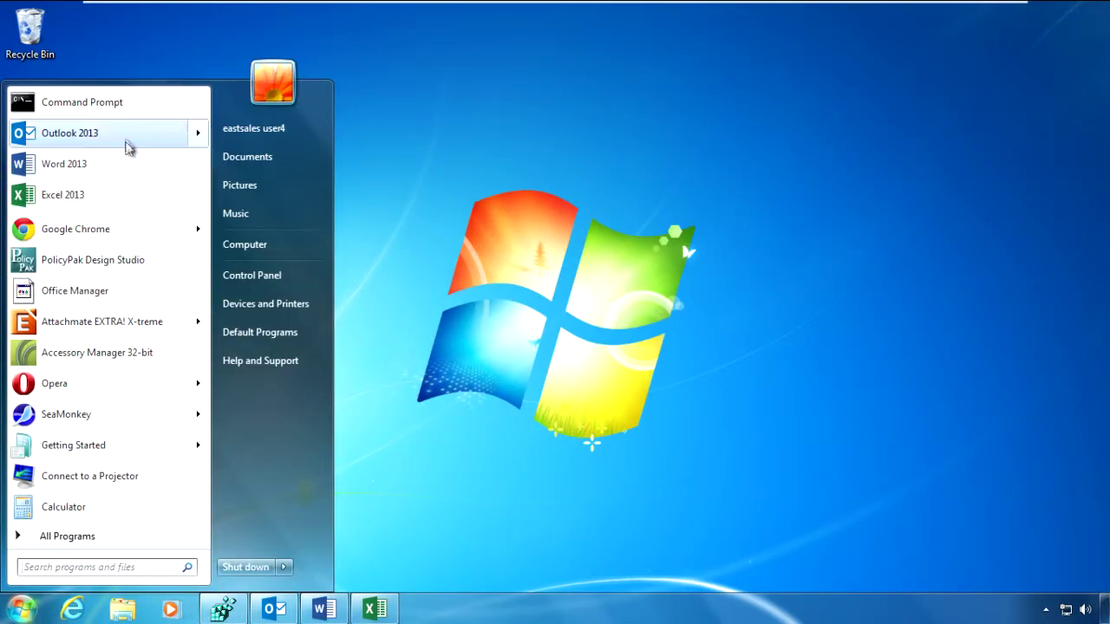
{"action": "left_click", "coordinate": [350, 132]}
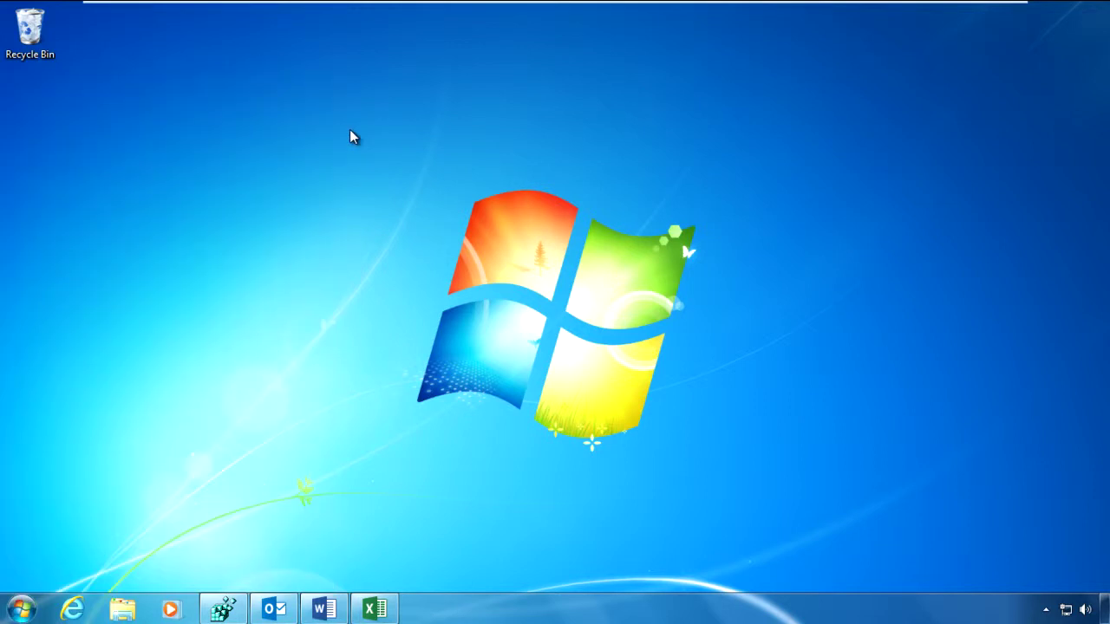
Switch to Outlook and view the AutoArchive settings in its advanced options, closing them without changes.
{"action": "left_click", "coordinate": [283, 611]}
{"action": "left_click", "coordinate": [87, 95]}
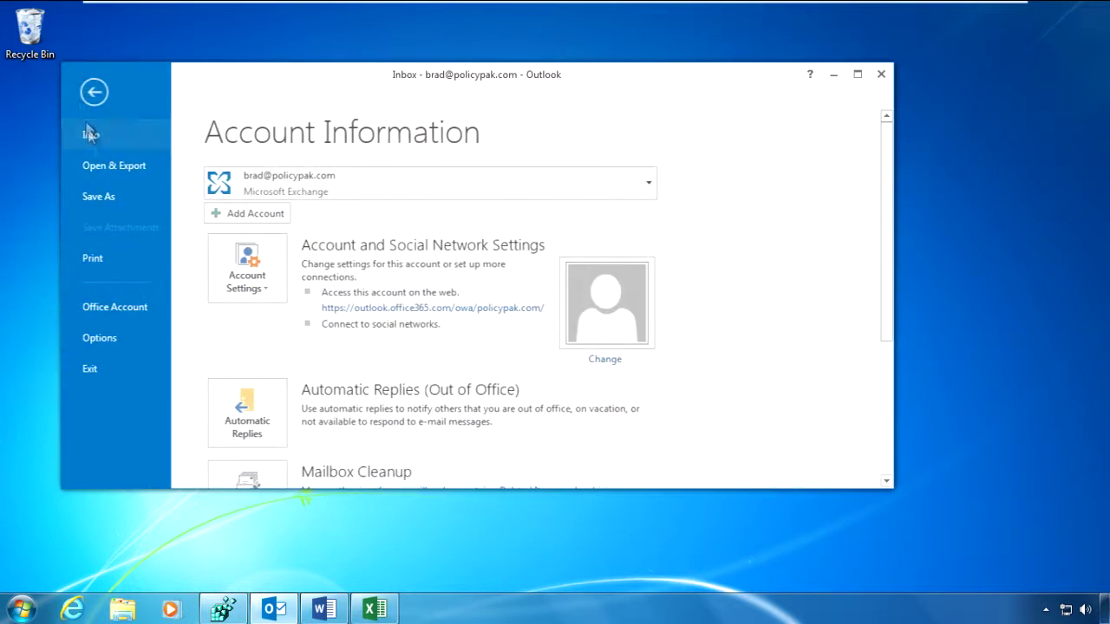
{"action": "left_click", "coordinate": [124, 337]}
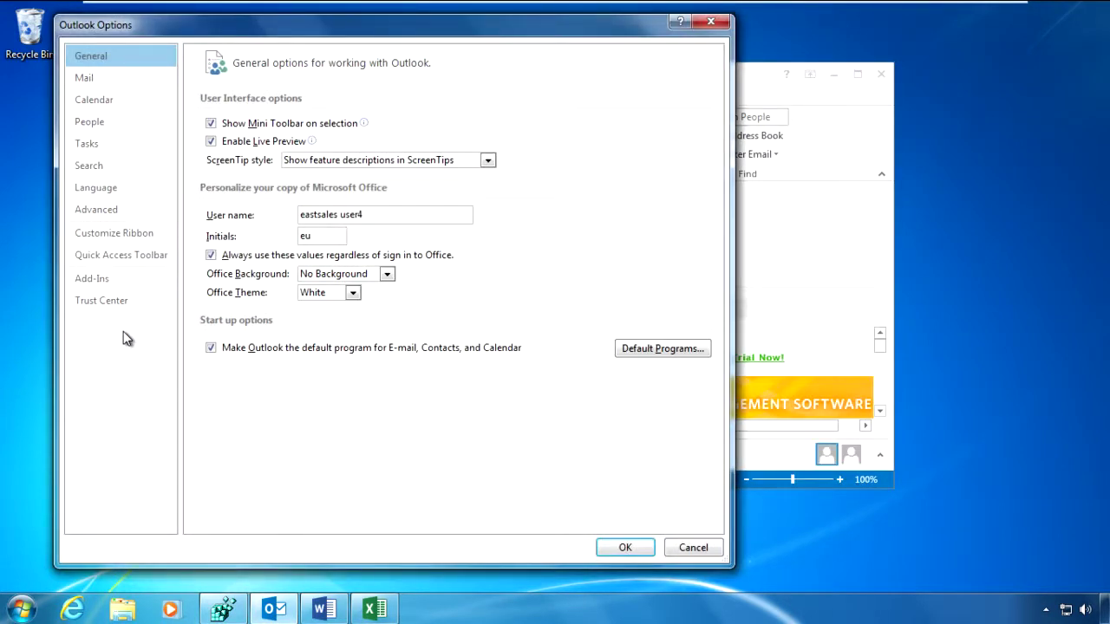
{"action": "left_click", "coordinate": [151, 213]}
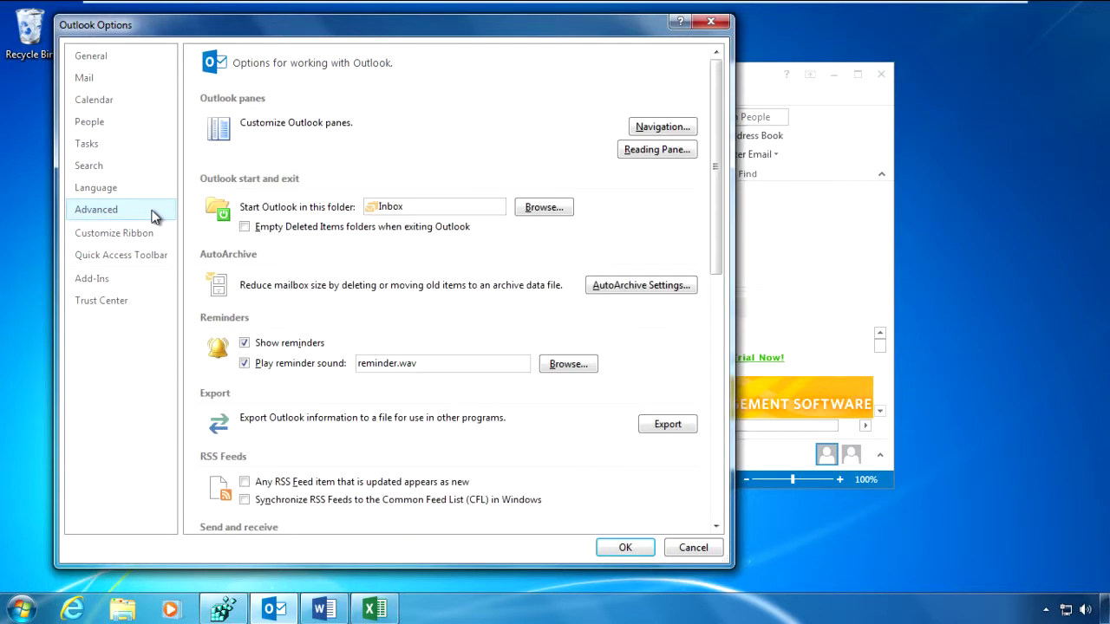
{"action": "left_click", "coordinate": [641, 286]}
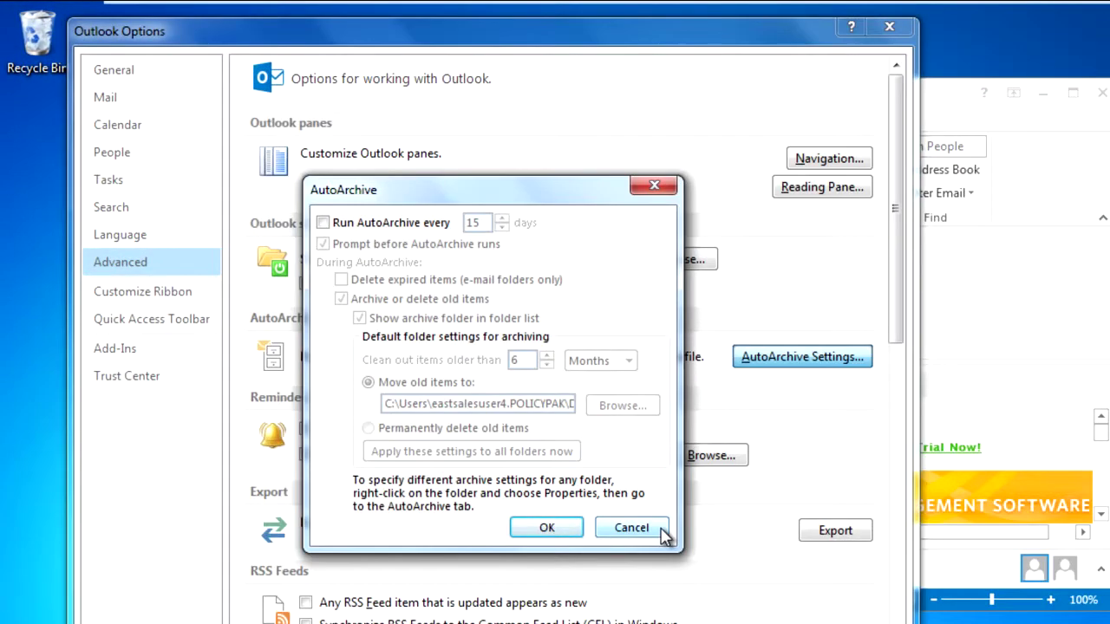
{"action": "left_click", "coordinate": [663, 533]}
Review the Automatic Download and Macro Settings in Outlook's Trust Center, leaving them unchanged.
{"action": "left_click", "coordinate": [165, 379]}
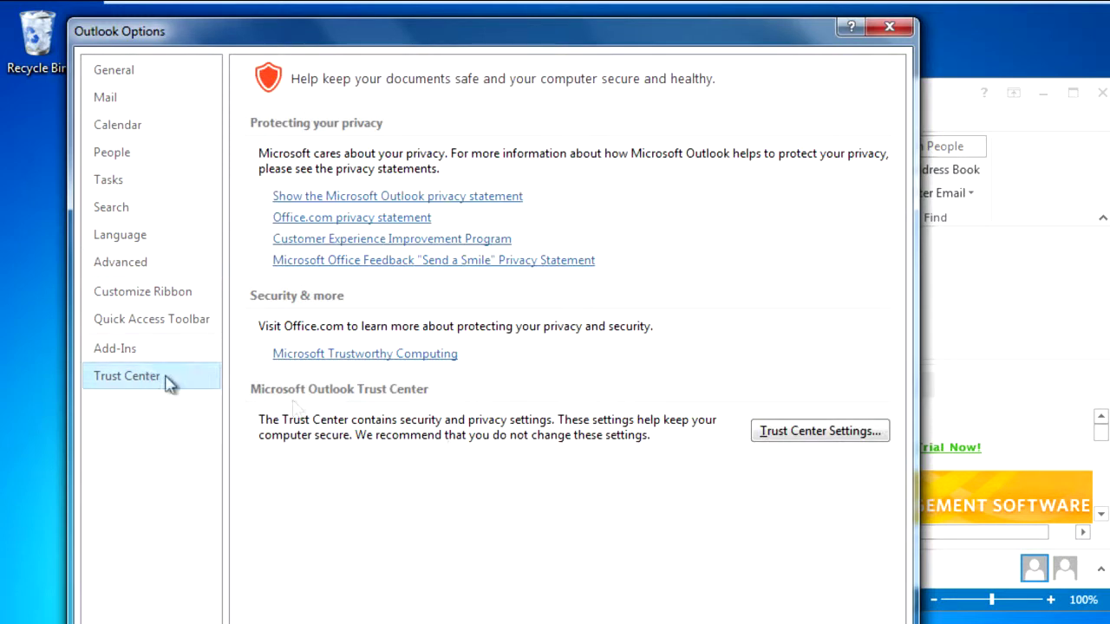
{"action": "left_click", "coordinate": [792, 430]}
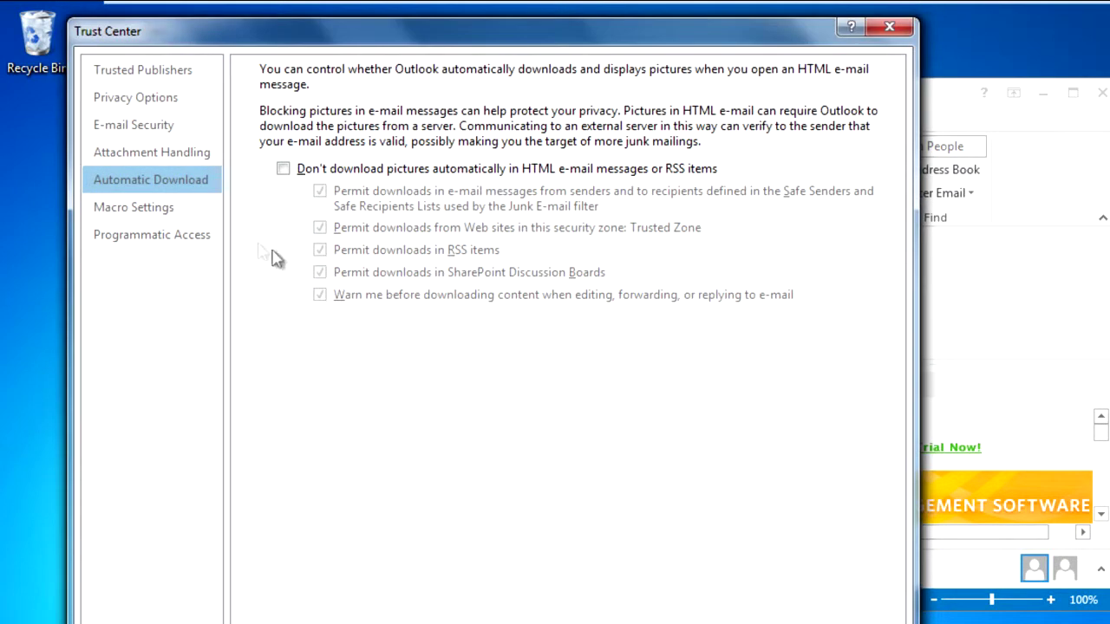
{"action": "left_click", "coordinate": [168, 213]}
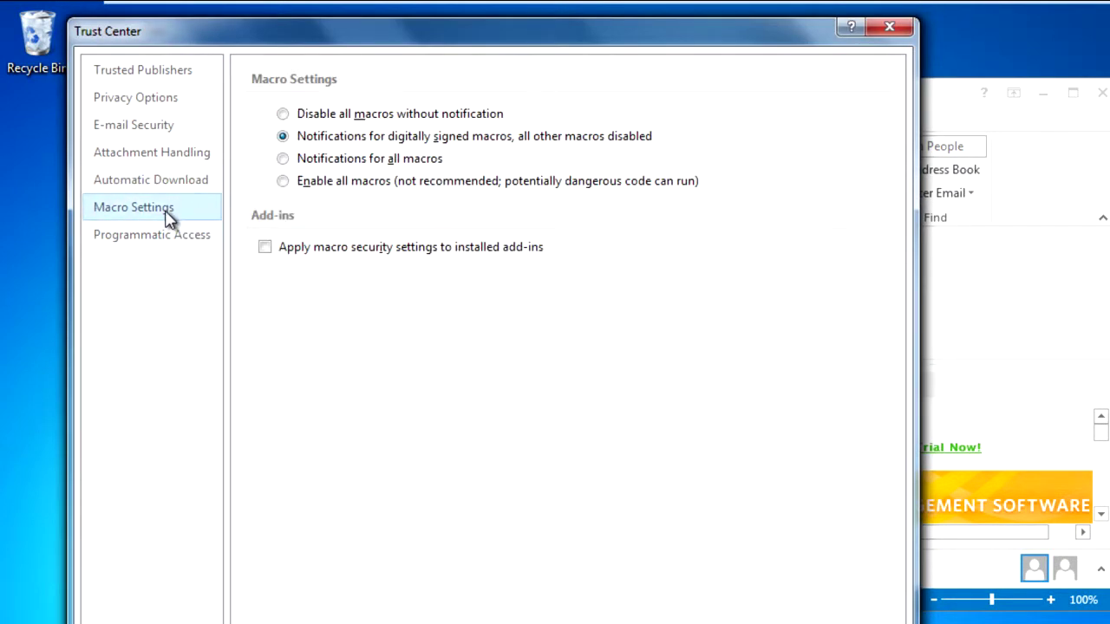
{"action": "left_click", "coordinate": [894, 30]}
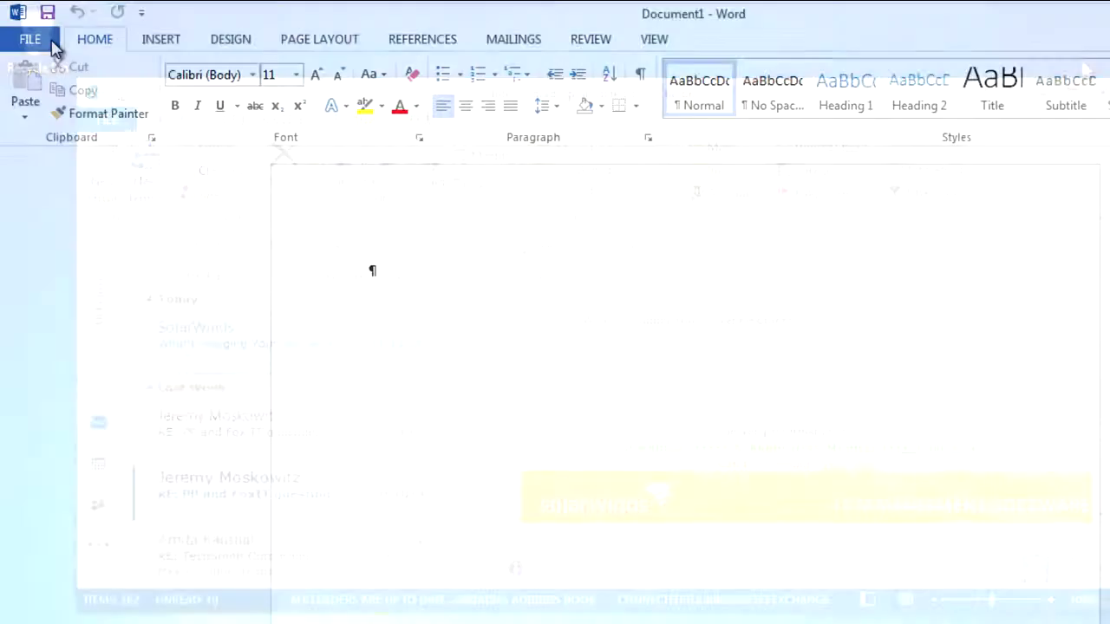
Review the Macro Settings, Protected View and Privacy Options in Word's Trust Center, closing the options without changes.
{"action": "left_click", "coordinate": [43, 40]}
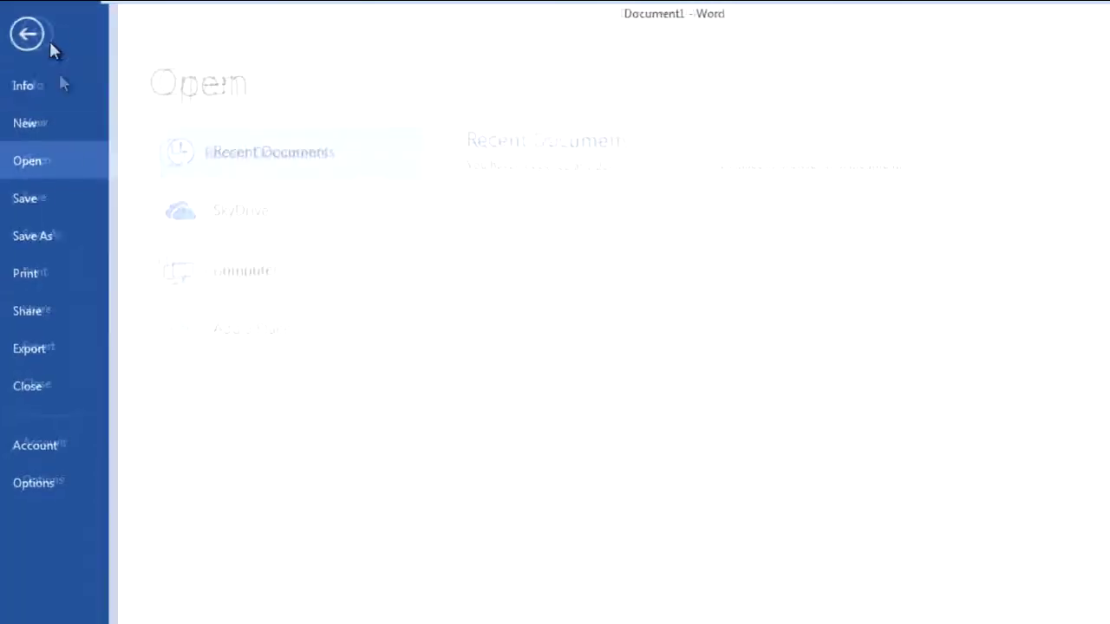
{"action": "left_click", "coordinate": [80, 479]}
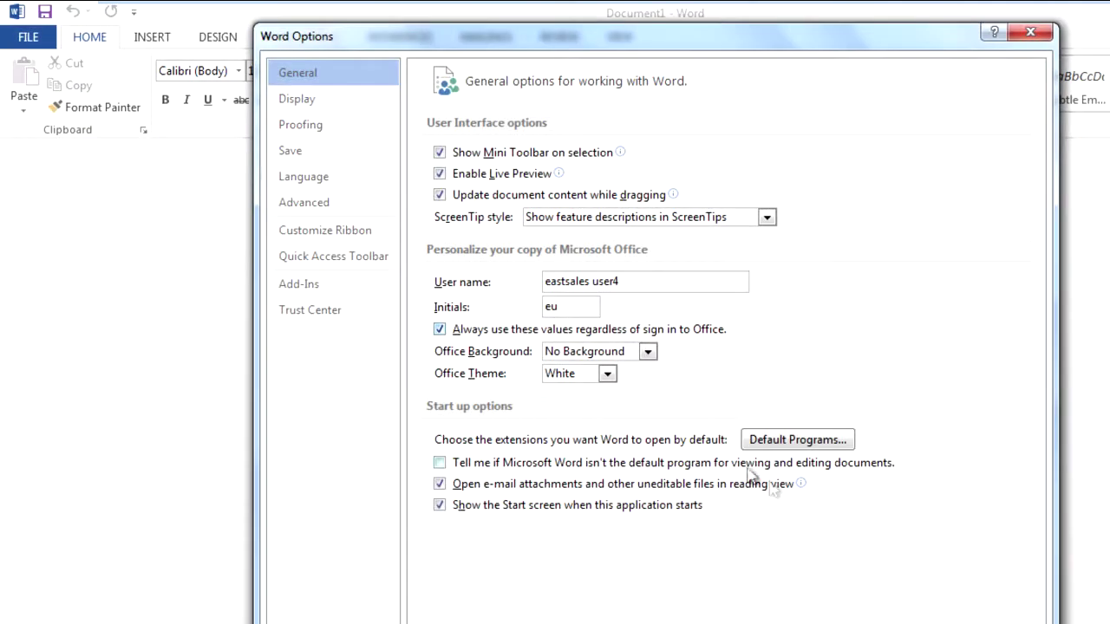
{"action": "left_click", "coordinate": [323, 317]}
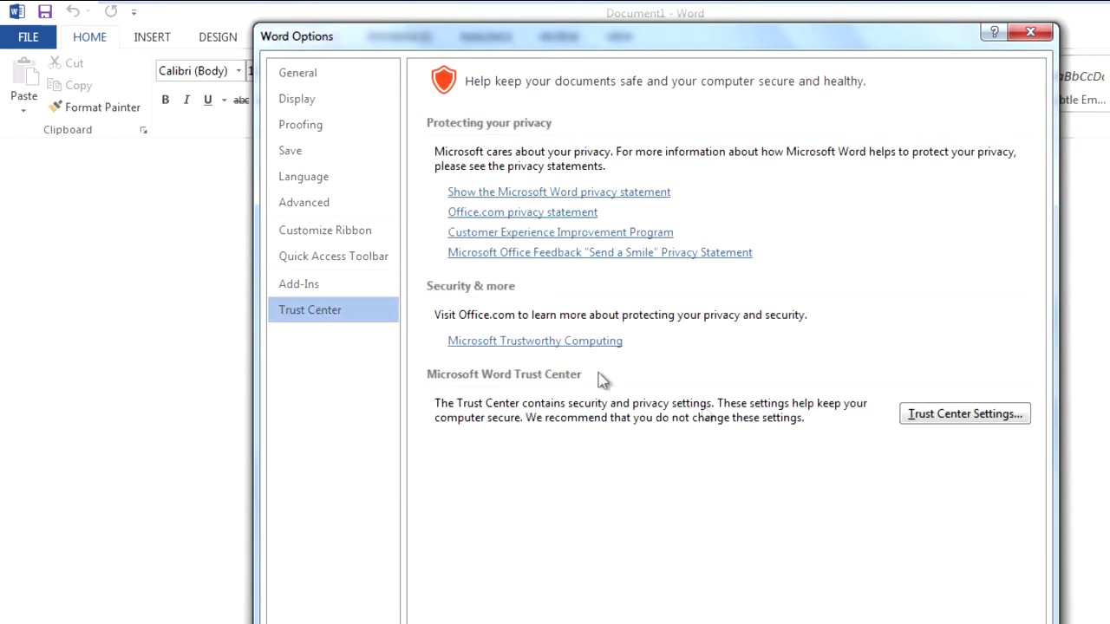
{"action": "left_click", "coordinate": [931, 415]}
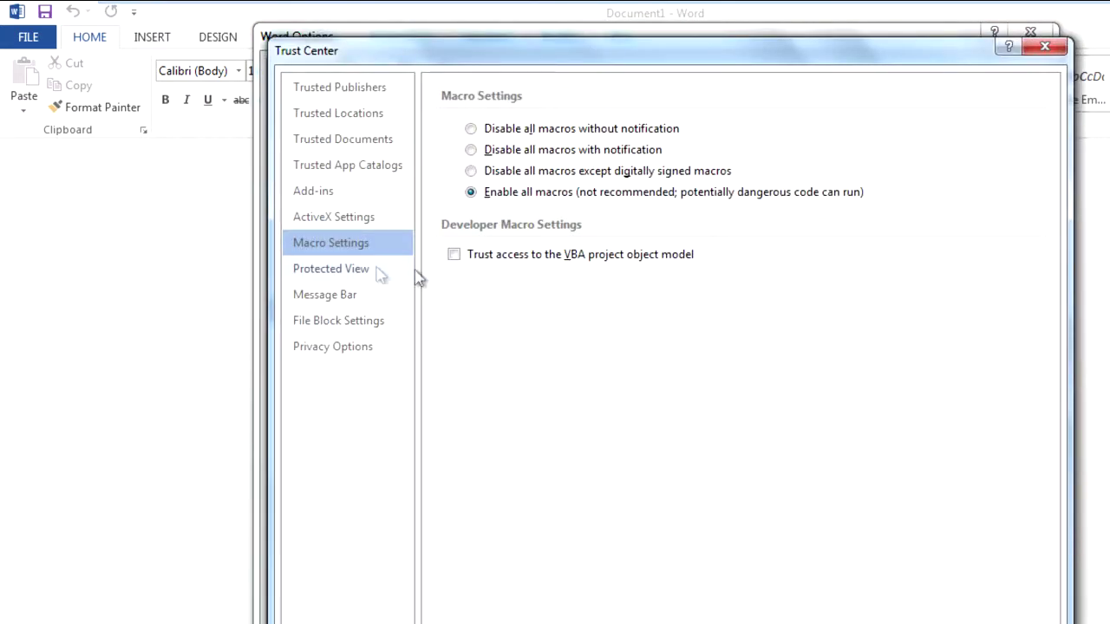
{"action": "left_click", "coordinate": [365, 270]}
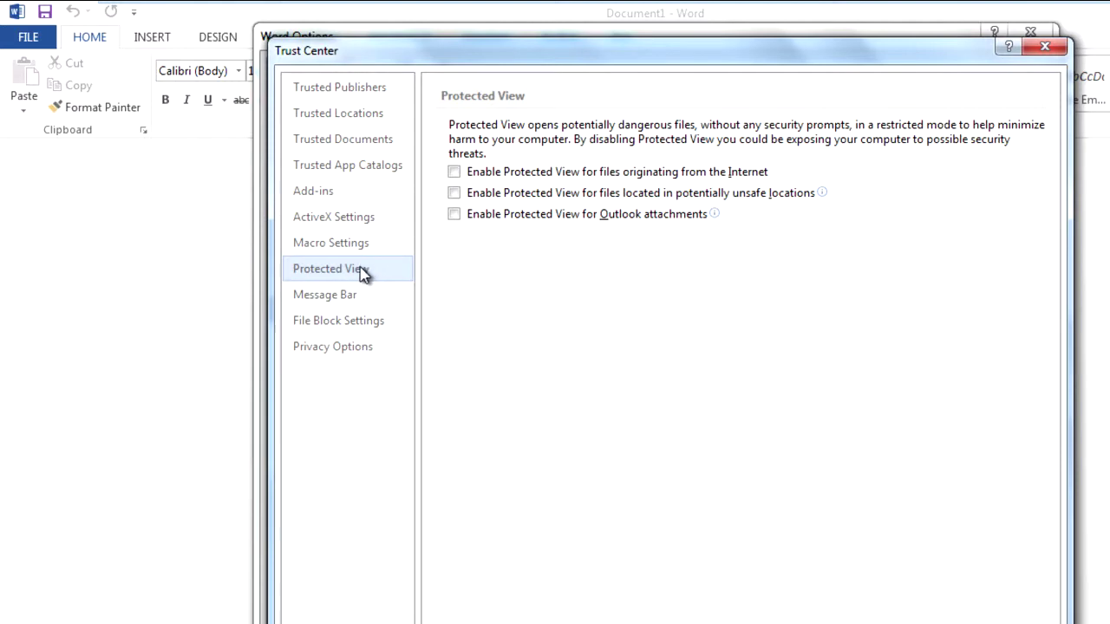
{"action": "left_click", "coordinate": [367, 348]}
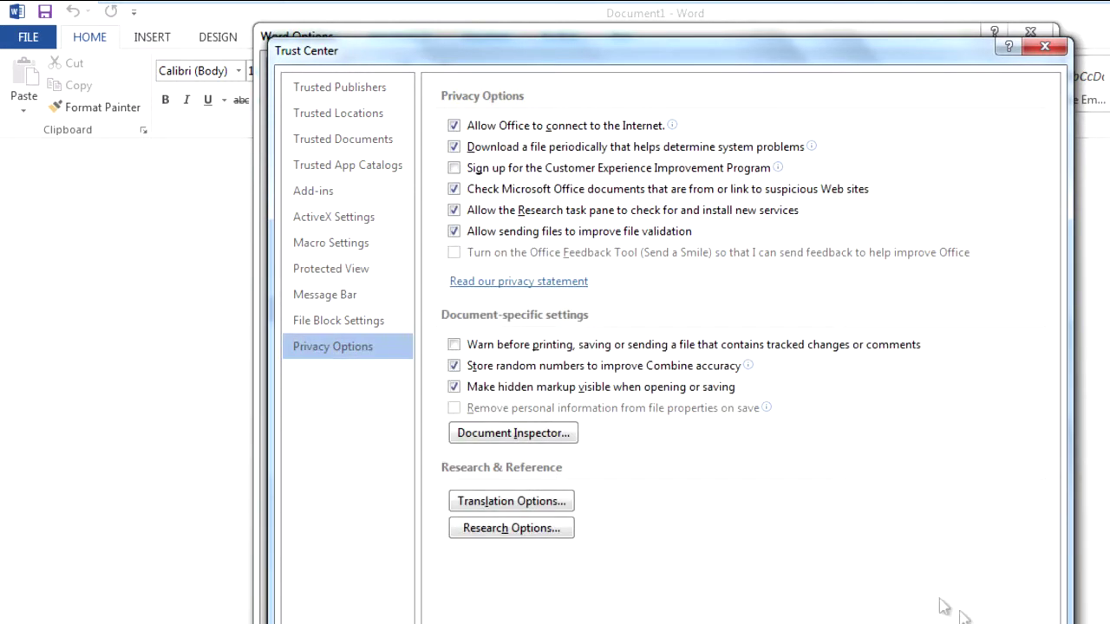
{"action": "key", "text": "Return"}
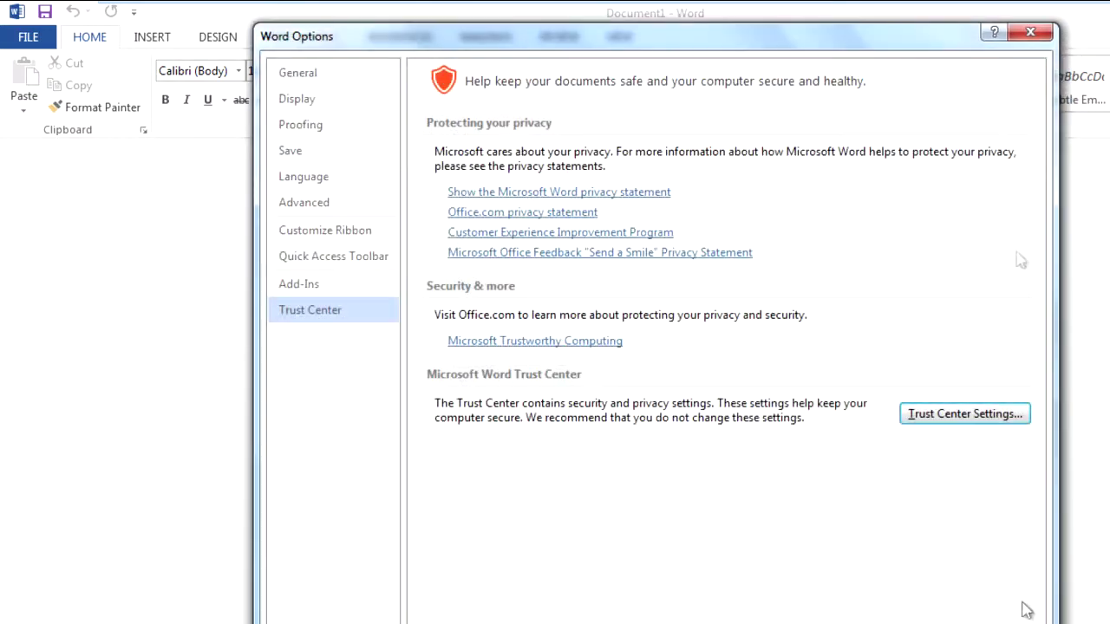
{"action": "left_click", "coordinate": [1030, 31]}
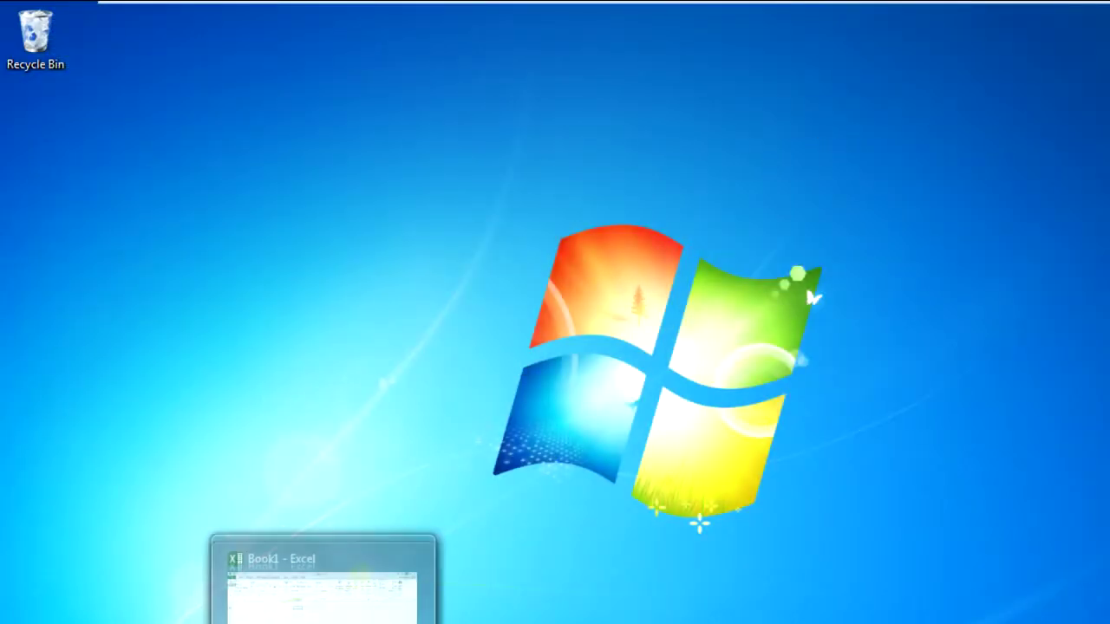
Switch to Excel and review the Message Bar, Protected View and ActiveX settings in its Trust Center, closing the options without changes.
{"action": "left_click", "coordinate": [322, 579]}
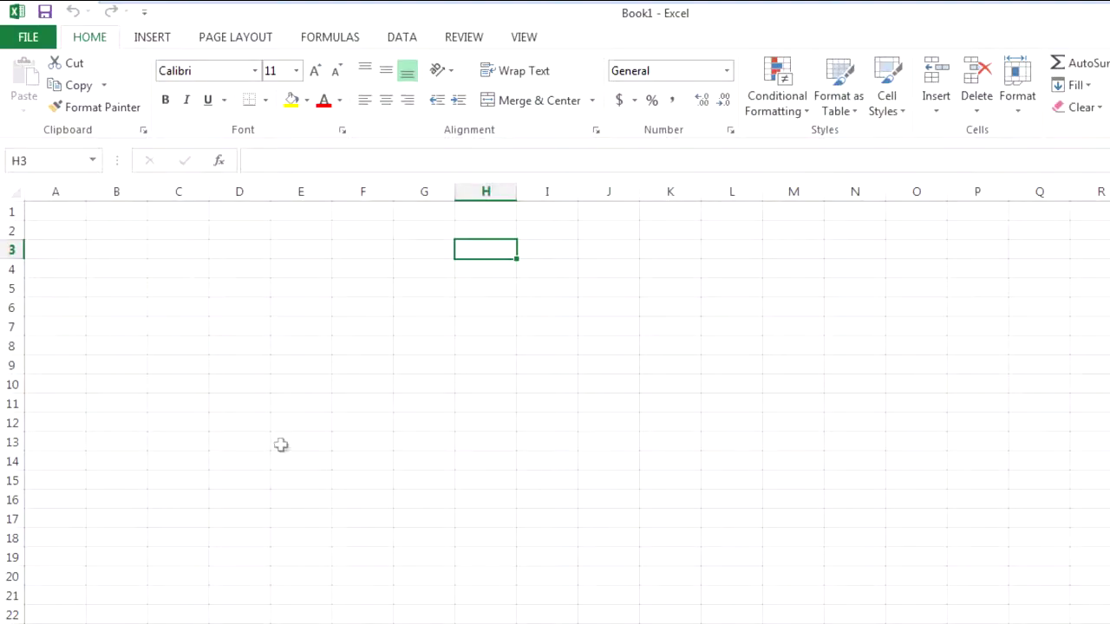
{"action": "left_click", "coordinate": [39, 37]}
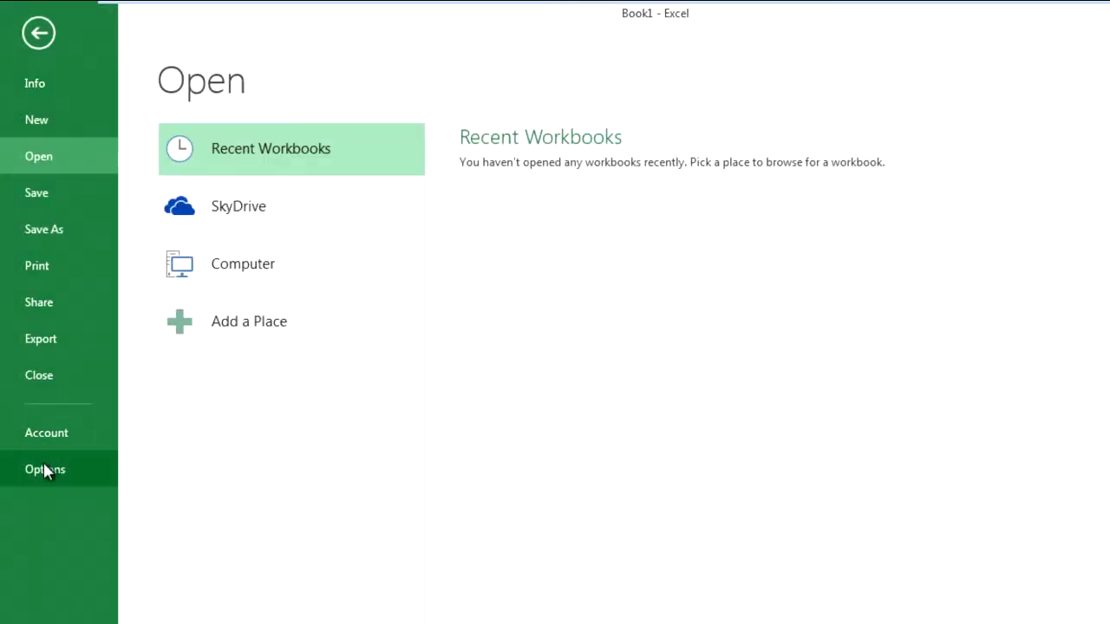
{"action": "left_click", "coordinate": [43, 464]}
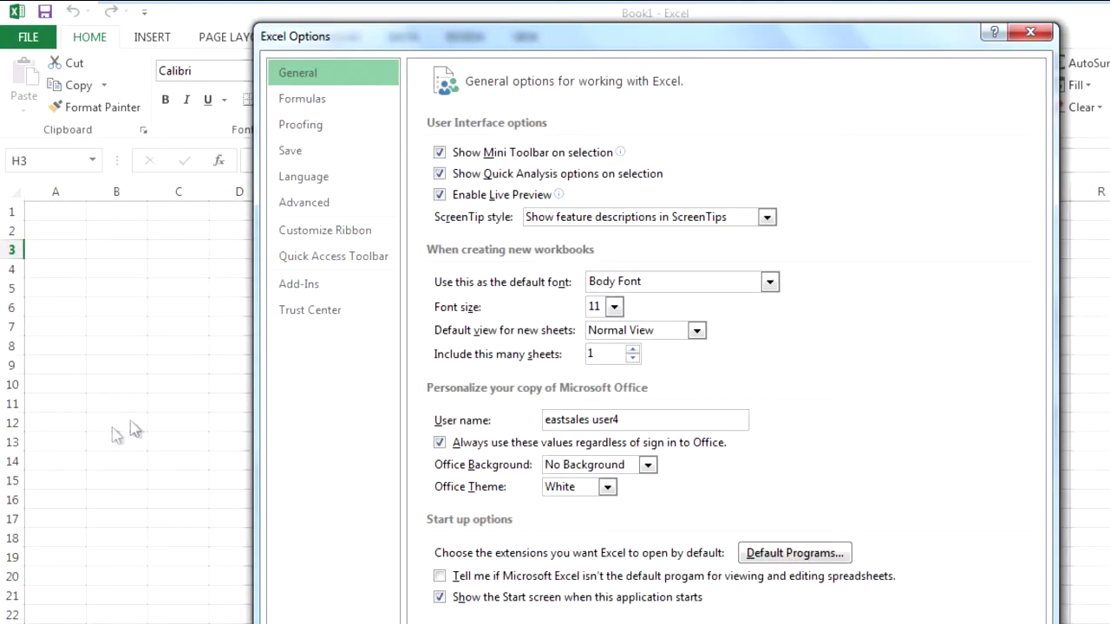
{"action": "left_click", "coordinate": [326, 314]}
{"action": "left_click", "coordinate": [978, 423]}
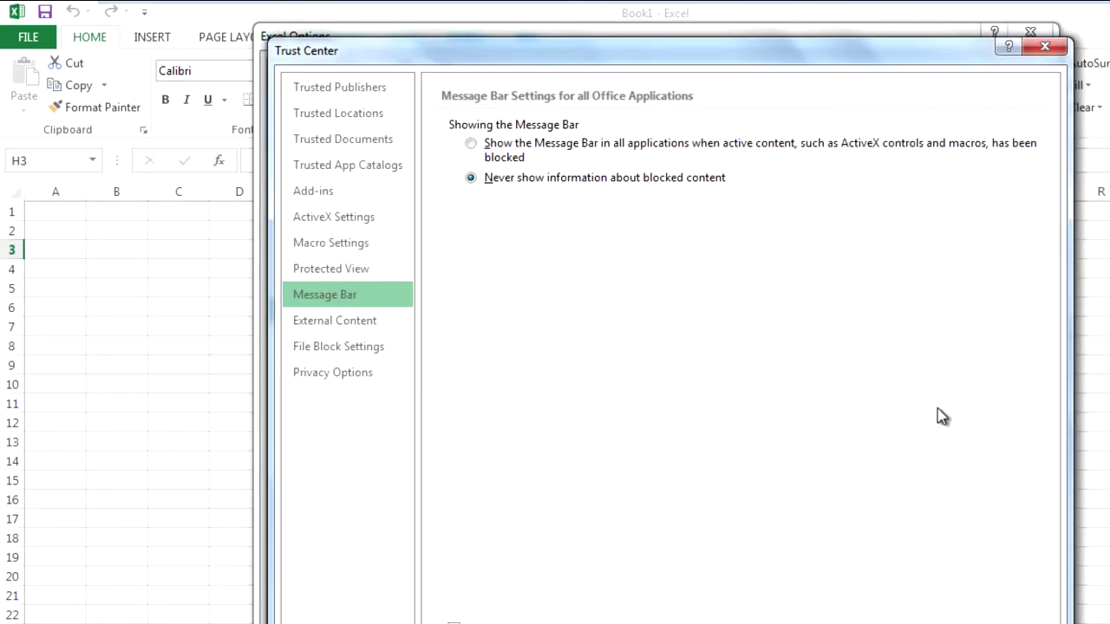
{"action": "left_click", "coordinate": [400, 272]}
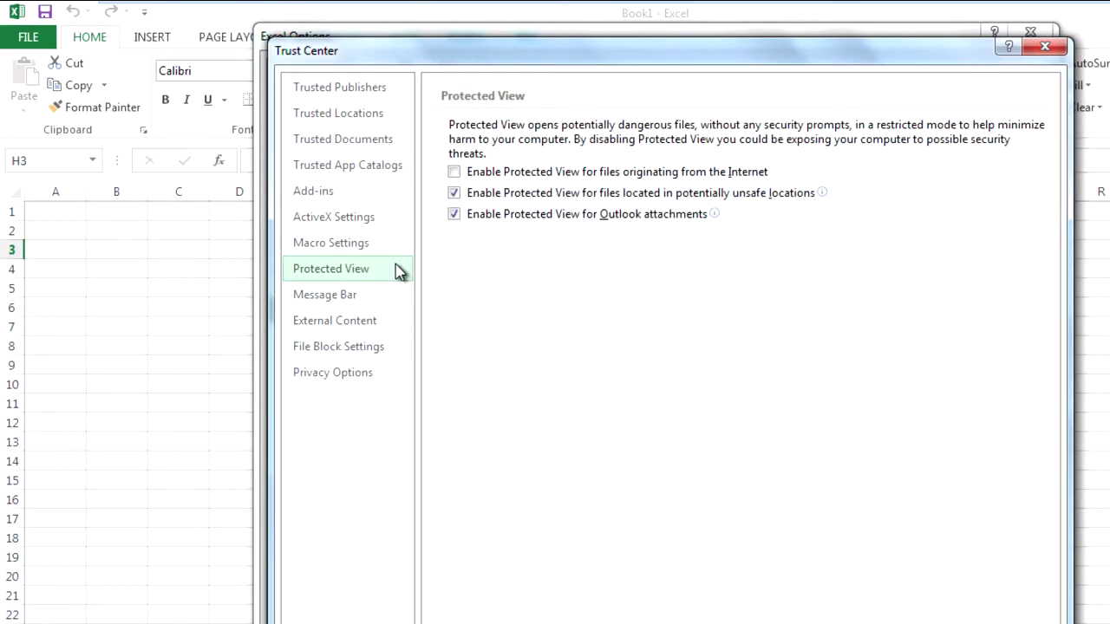
{"action": "left_click", "coordinate": [372, 227]}
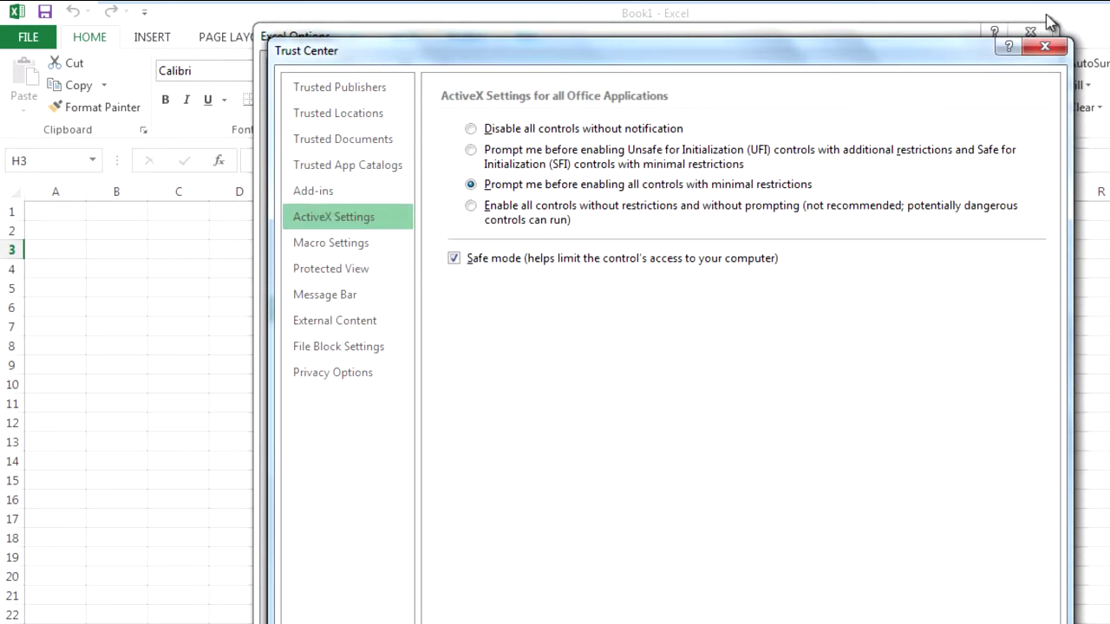
{"action": "left_click", "coordinate": [1045, 46]}
{"action": "left_click", "coordinate": [1044, 42]}
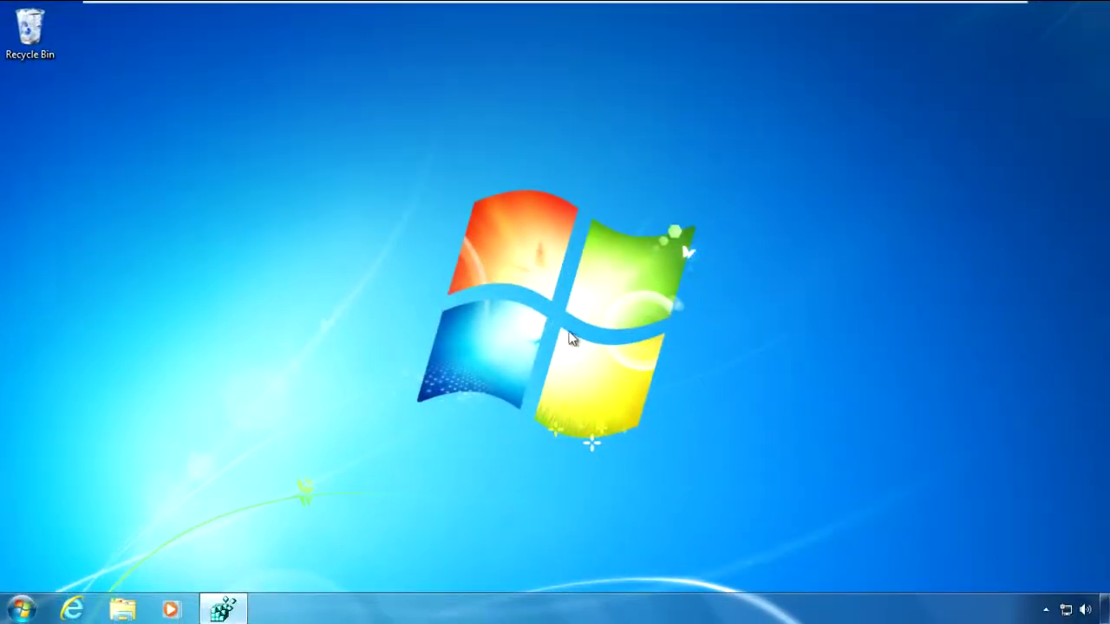
Switch to Registry Editor and set the DisableInternetFilesInPV value under the Office 15.0 Word settings to 0.
{"action": "left_click", "coordinate": [224, 609]}
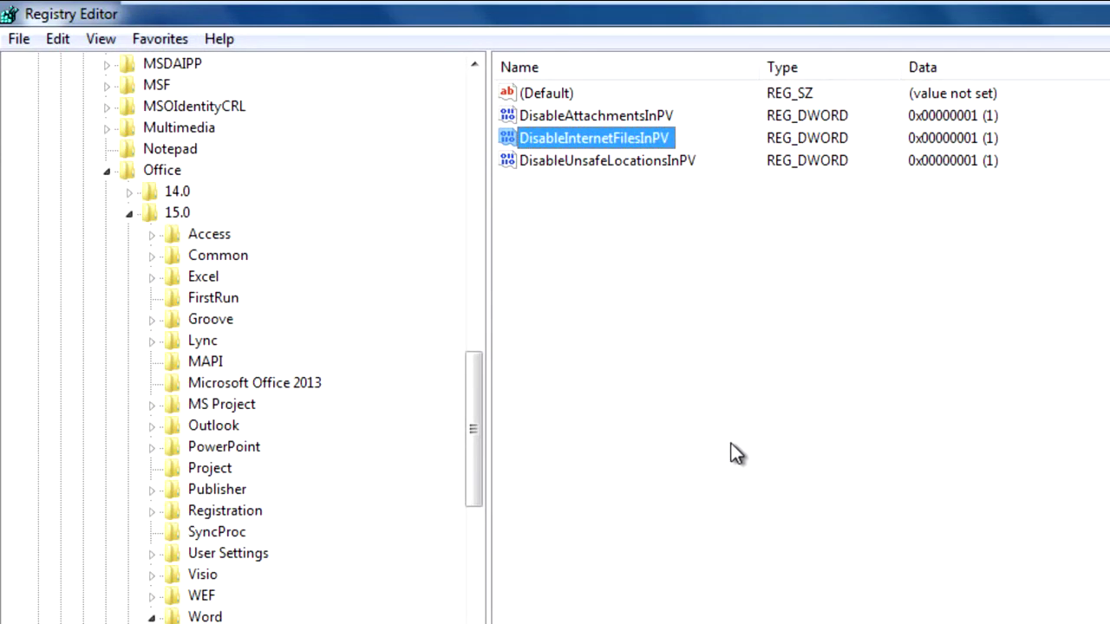
{"action": "double_click", "coordinate": [660, 137]}
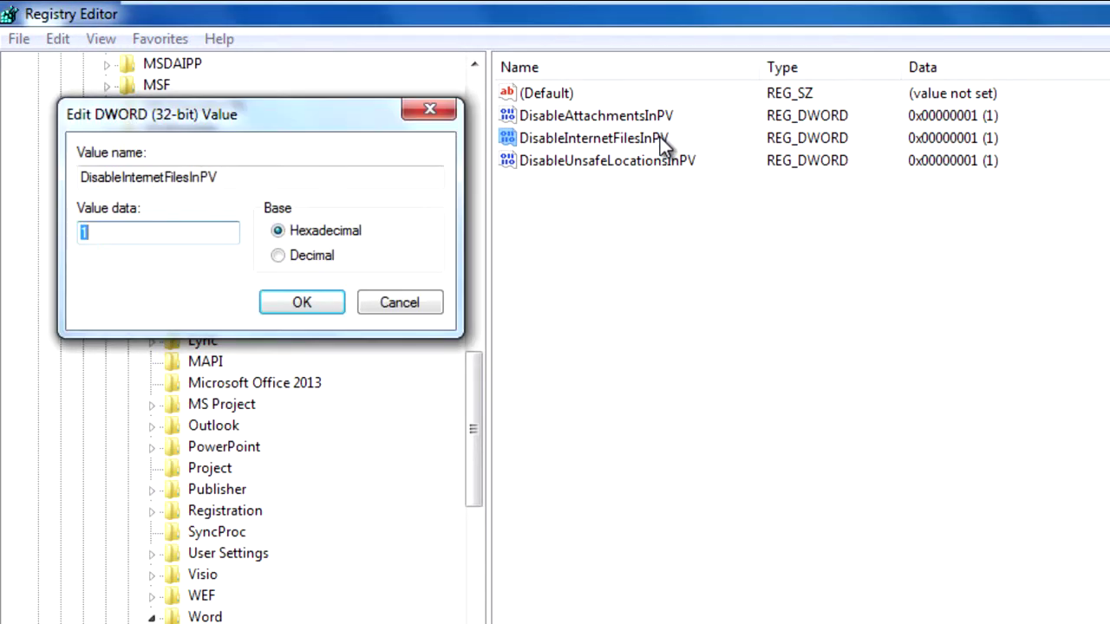
{"action": "type", "text": "0"}
{"action": "left_click", "coordinate": [327, 300]}
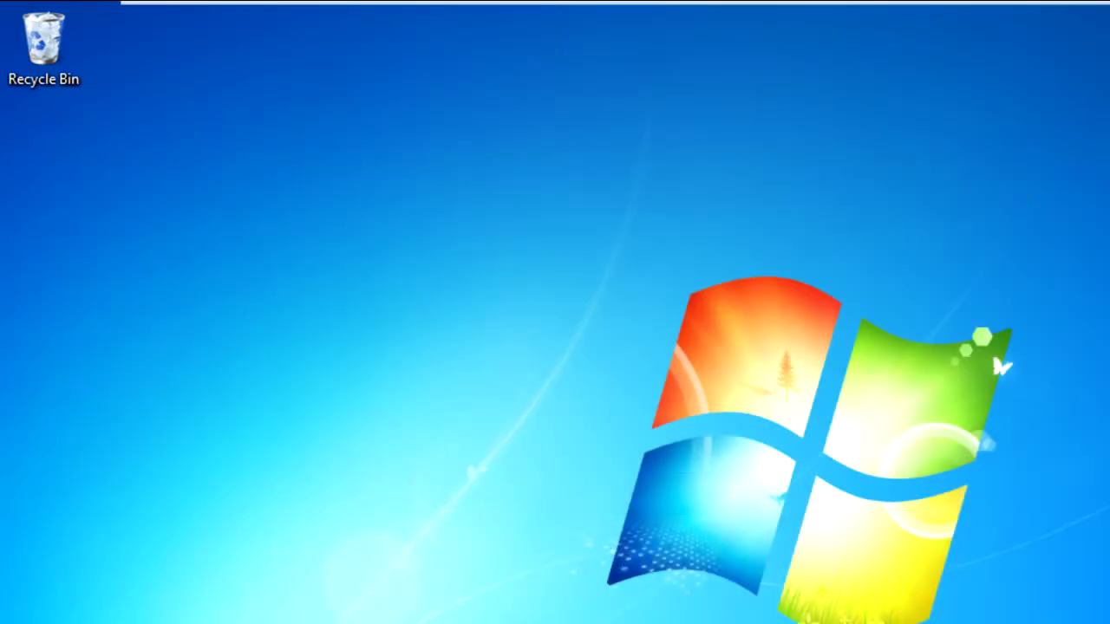
Switch to the Windows Server 2008 R2 machine and create a GPO named Lockdown Office 2013 linked to East Sales Users.
{"action": "mouse_move", "coordinate": [750, 2]}
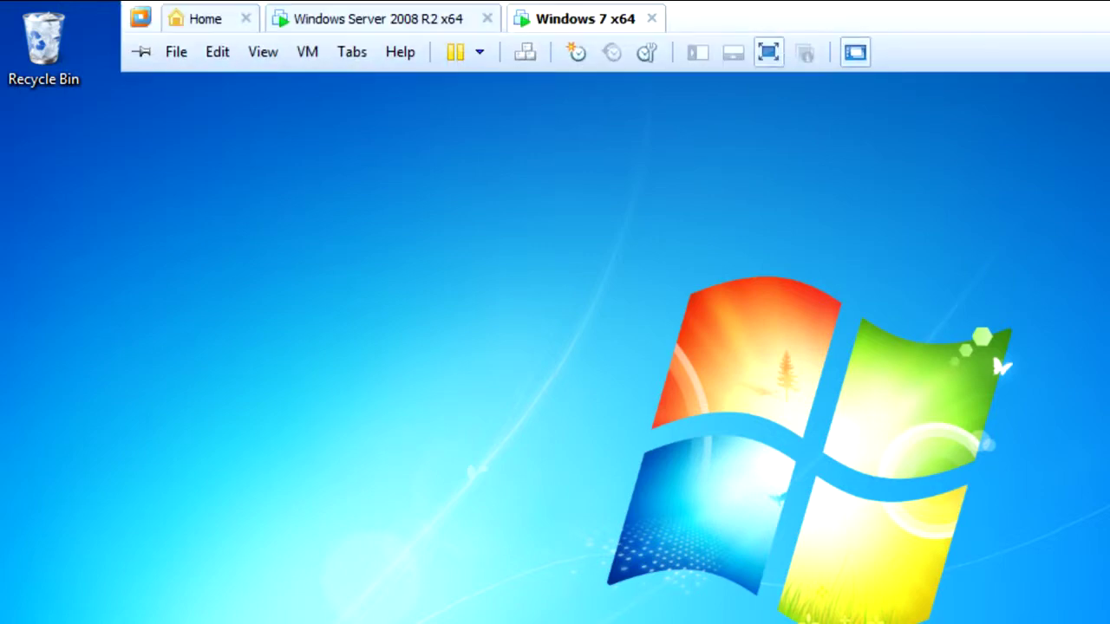
{"action": "left_click", "coordinate": [434, 17]}
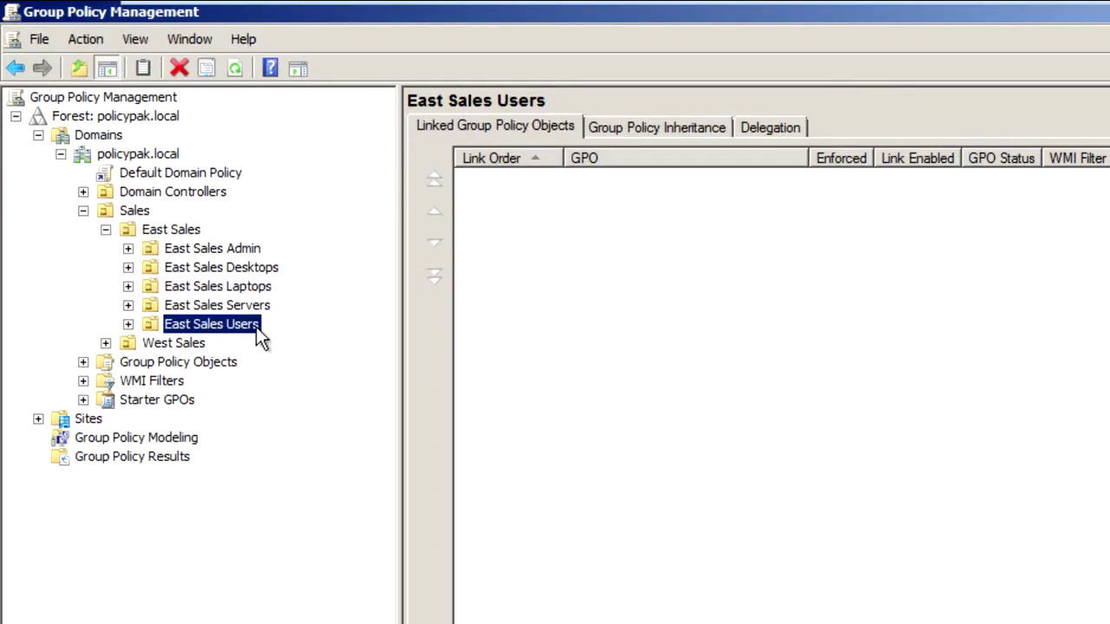
{"action": "right_click", "coordinate": [256, 327]}
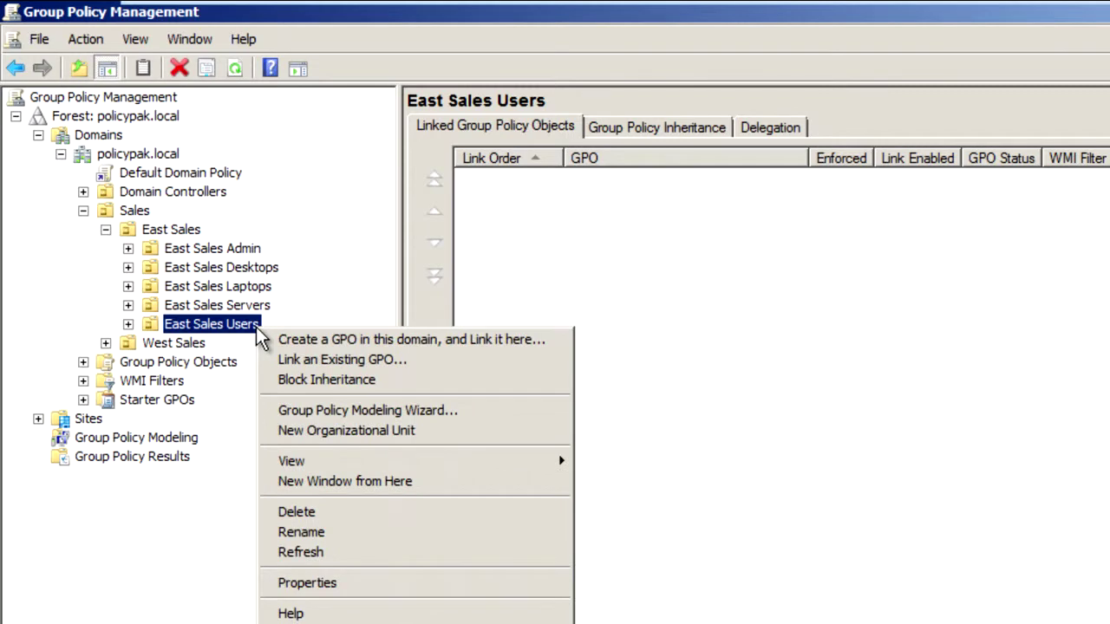
{"action": "left_click", "coordinate": [553, 341]}
{"action": "type", "text": "Lock"}
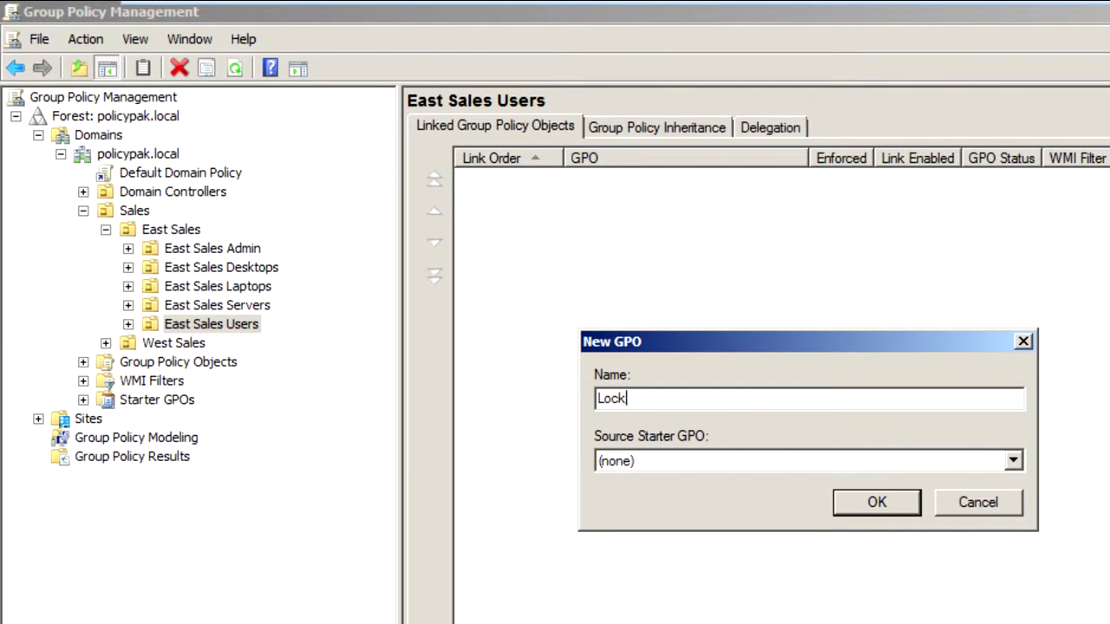
{"action": "type", "text": "down Office 2013"}
{"action": "key", "text": "Return"}
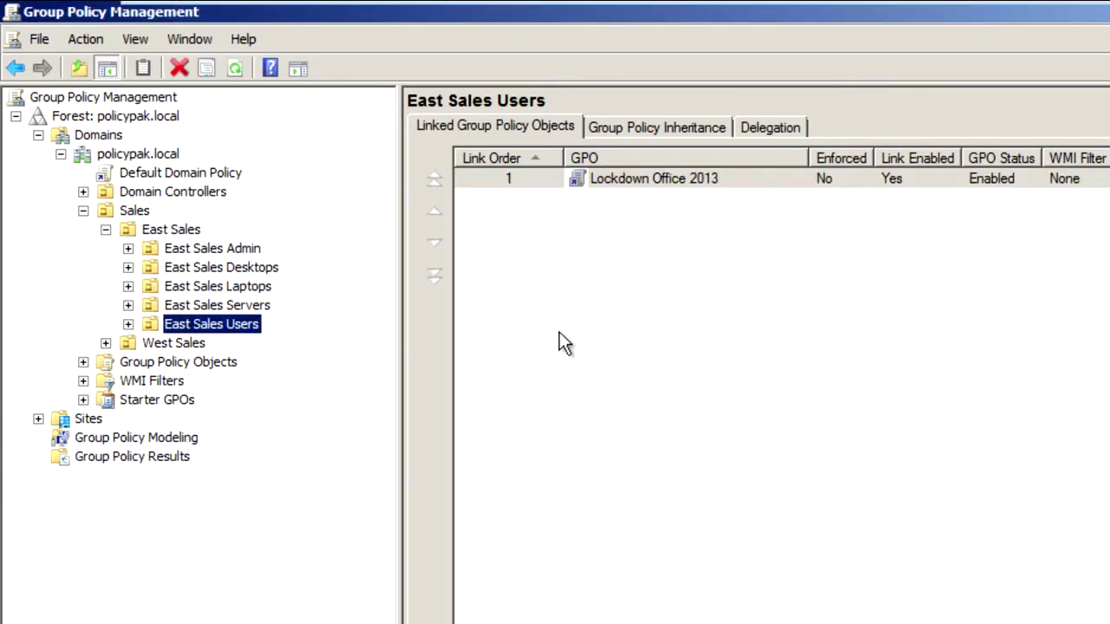
Open the Lockdown Office 2013 GPO for editing in a maximized Group Policy Management Editor.
{"action": "left_click", "coordinate": [777, 181]}
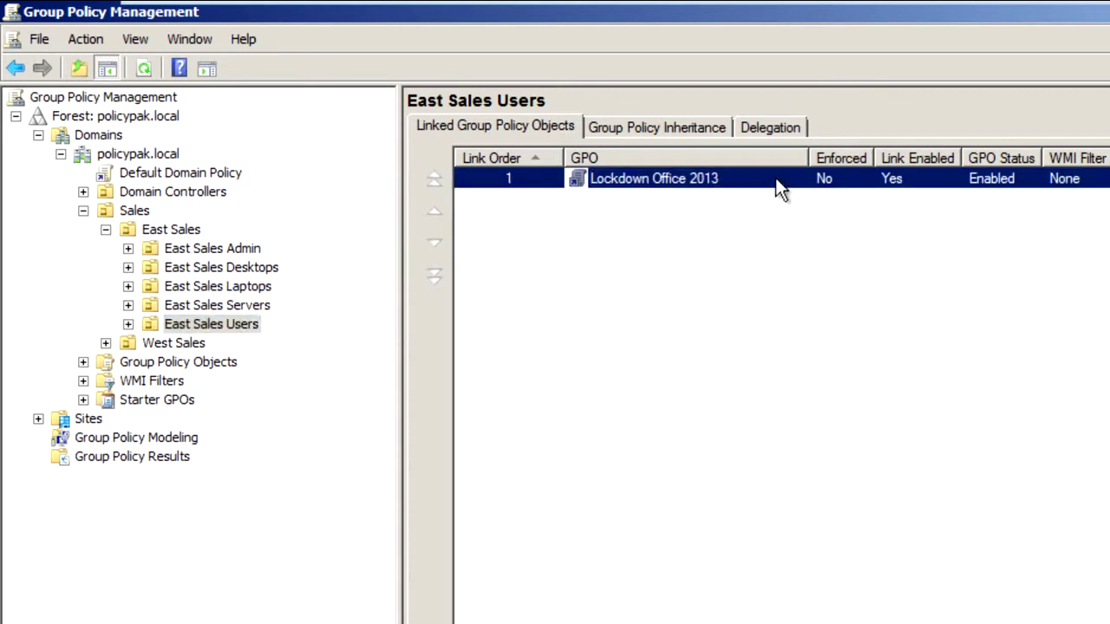
{"action": "right_click", "coordinate": [775, 178]}
{"action": "left_click", "coordinate": [842, 188]}
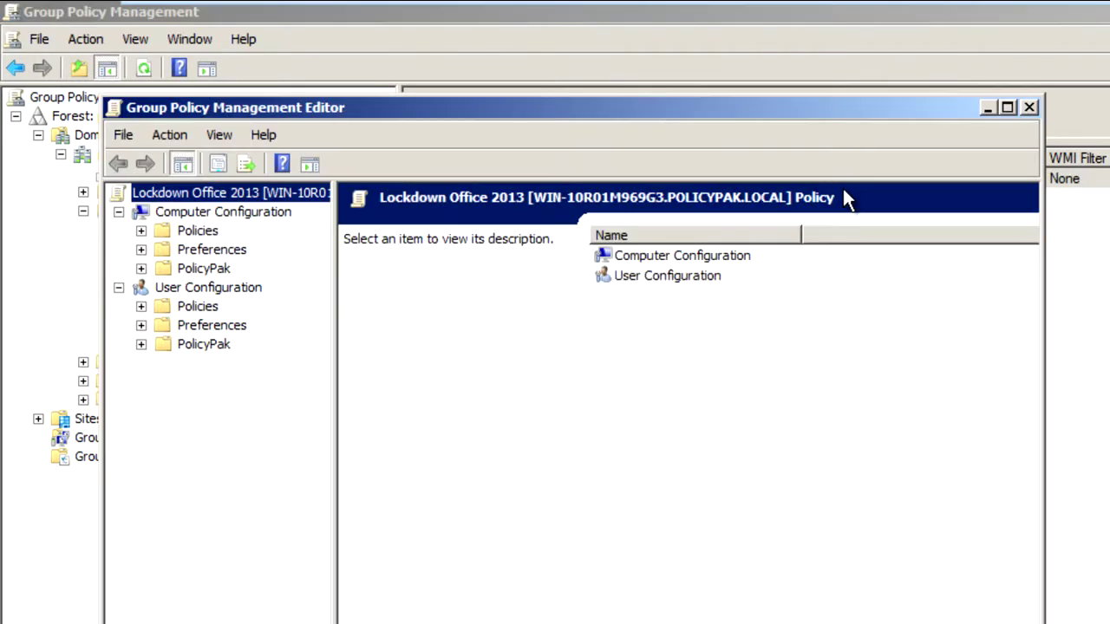
{"action": "left_click", "coordinate": [1007, 107]}
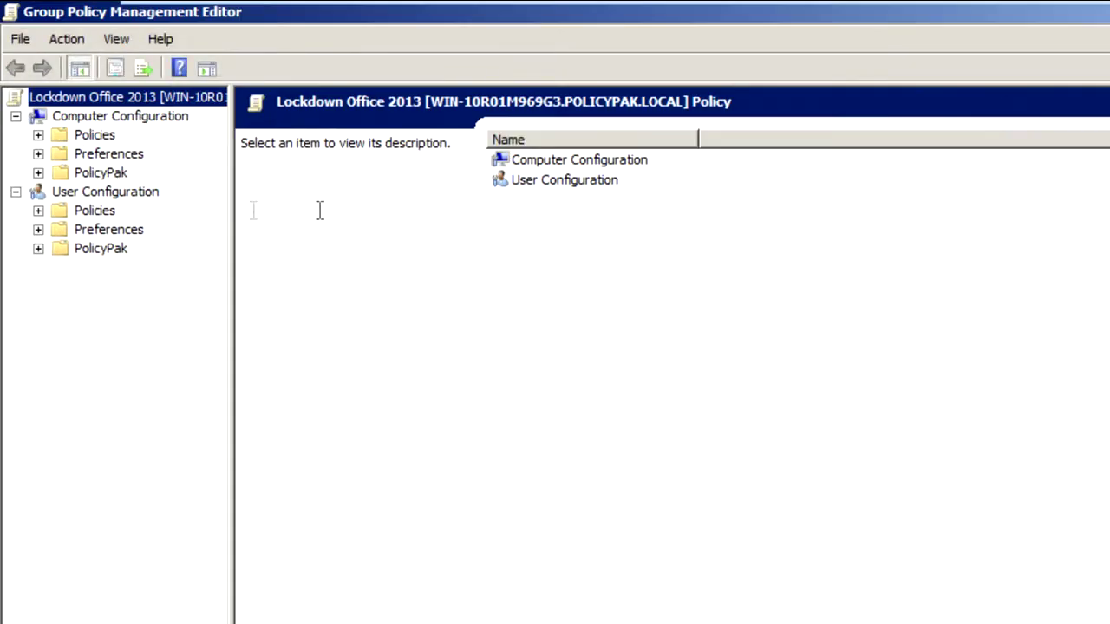
Add PolicyPak for Microsoft Outlook 2013 to the PolicyPak applications under User Configuration.
{"action": "left_click", "coordinate": [37, 248]}
{"action": "left_click", "coordinate": [138, 267]}
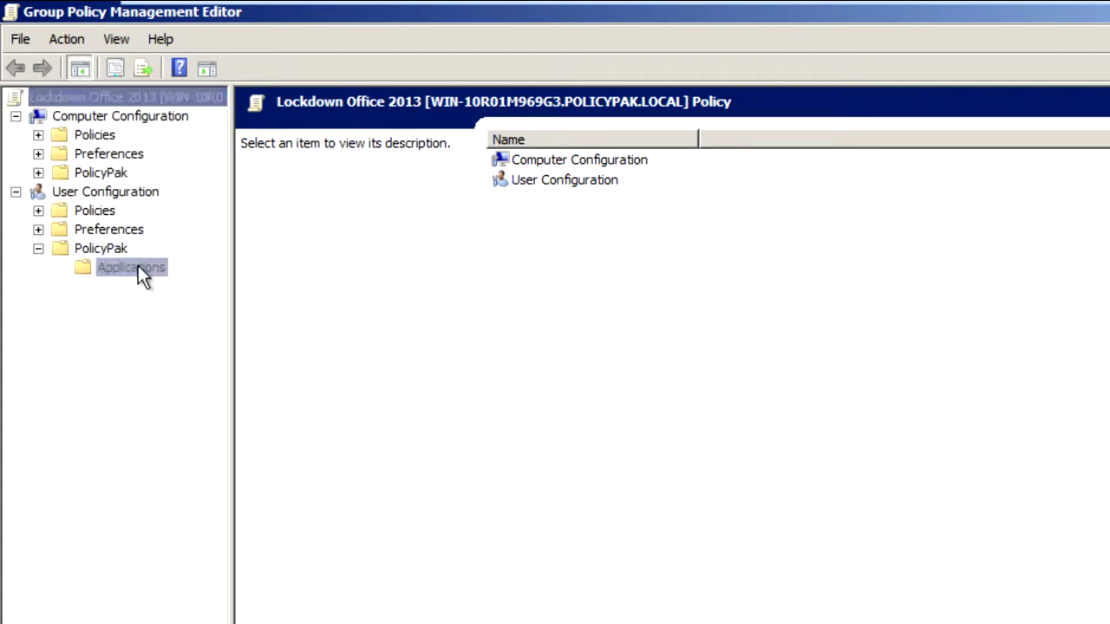
{"action": "right_click", "coordinate": [144, 268]}
{"action": "mouse_move", "coordinate": [166, 270]}
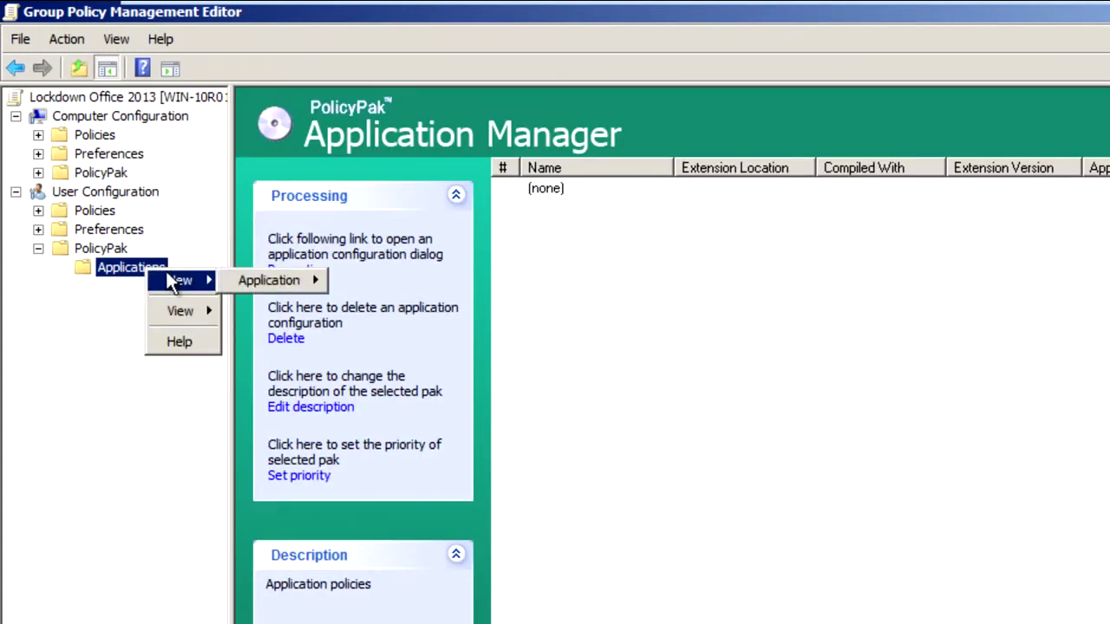
{"action": "mouse_move", "coordinate": [261, 274]}
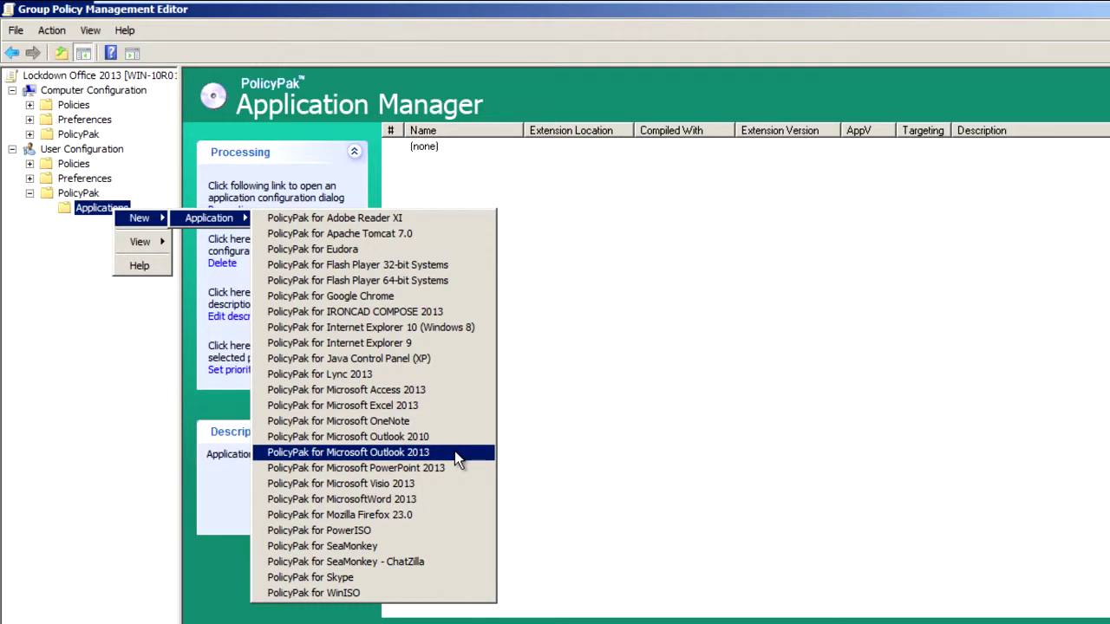
{"action": "left_click", "coordinate": [454, 451]}
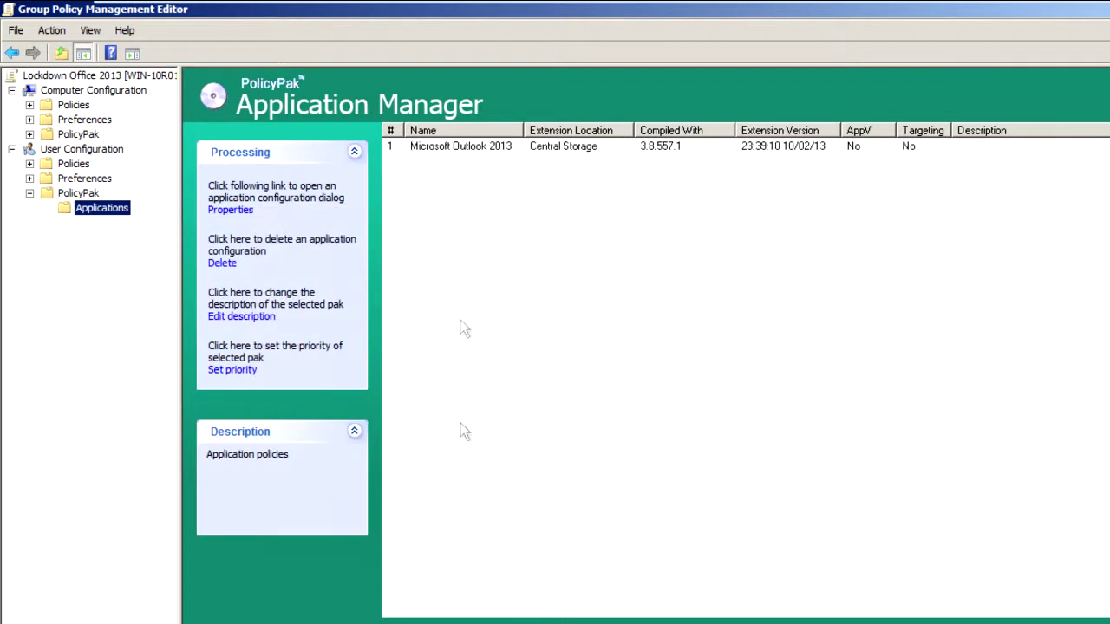
In the Outlook 2013 entry's advanced AutoArchive settings, enforce running AutoArchive every 10 days.
{"action": "left_click", "coordinate": [463, 147]}
{"action": "right_click", "coordinate": [463, 146]}
{"action": "left_click", "coordinate": [485, 156]}
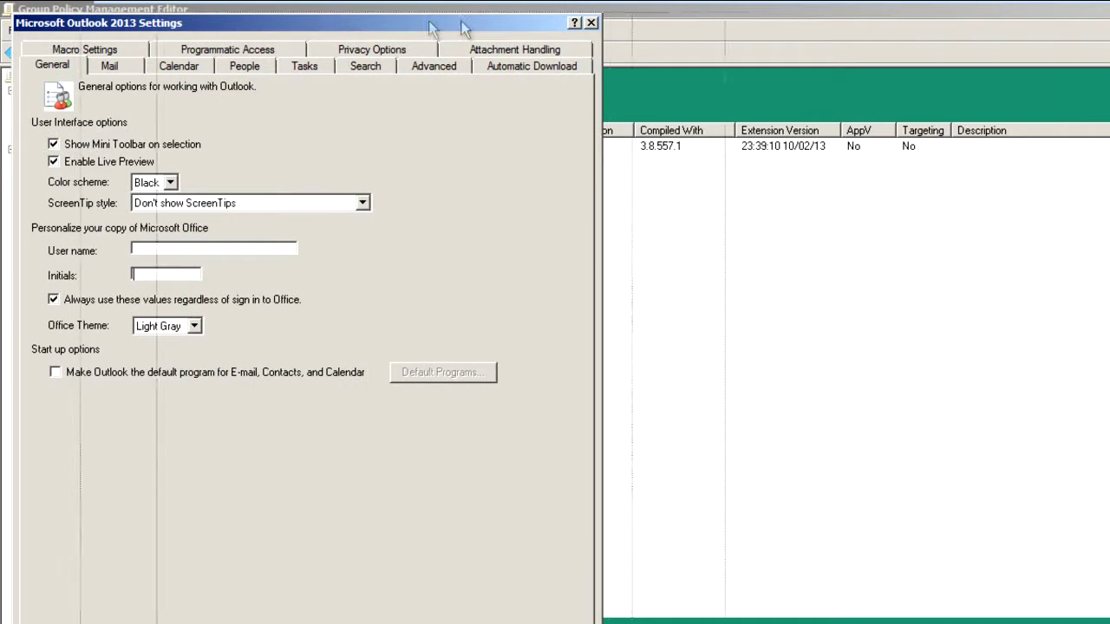
{"action": "left_click_drag", "start_coordinate": [464, 29], "coordinate": [534, 30]}
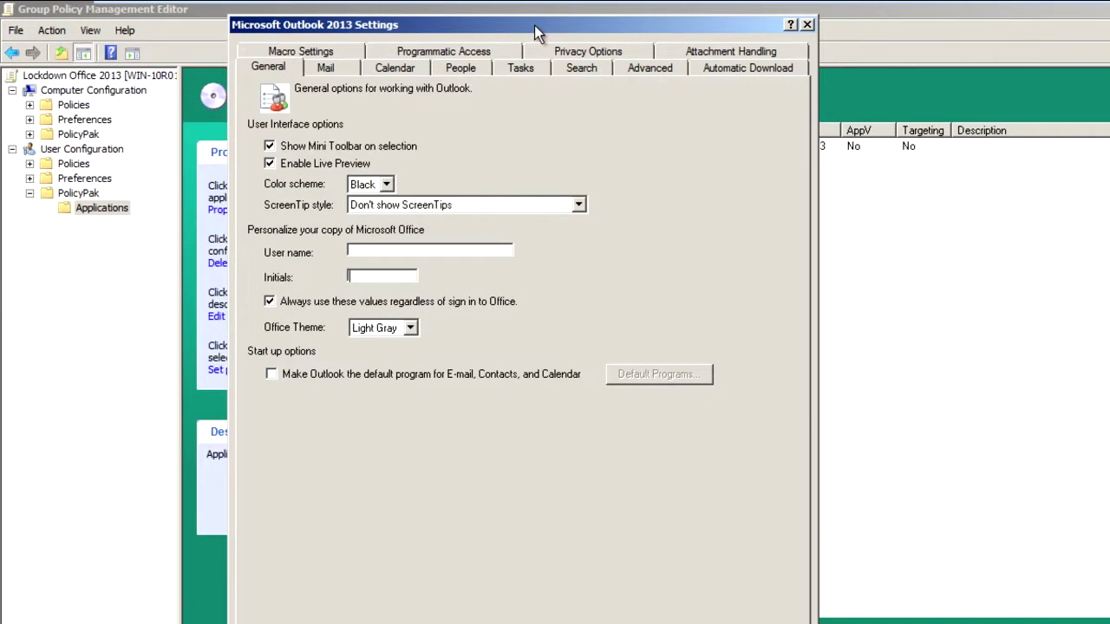
{"action": "left_click", "coordinate": [645, 71]}
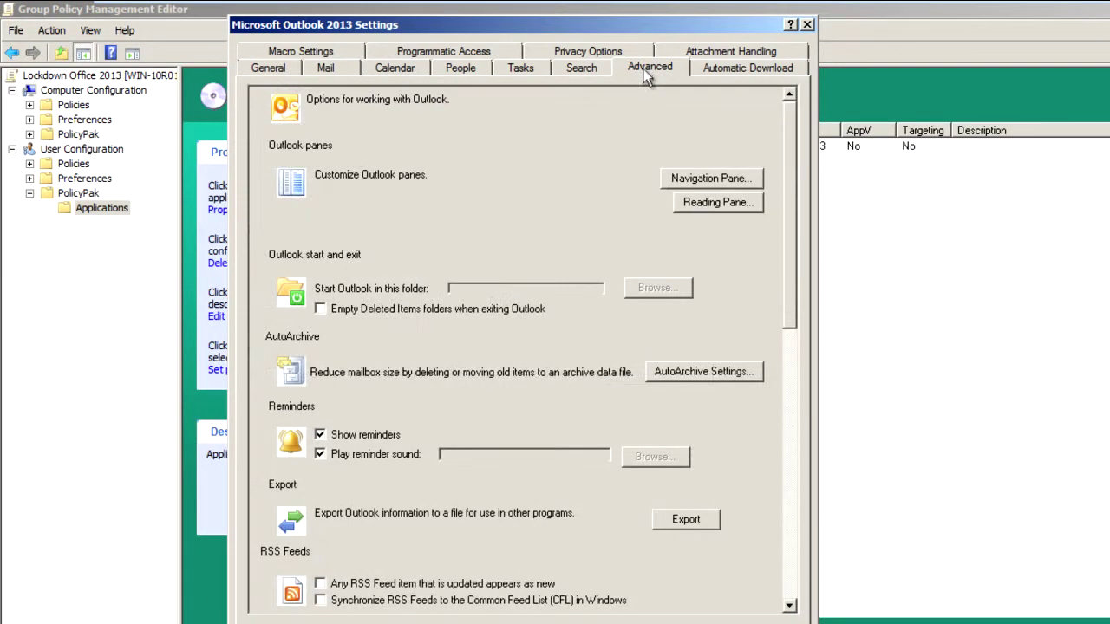
{"action": "left_click", "coordinate": [716, 372]}
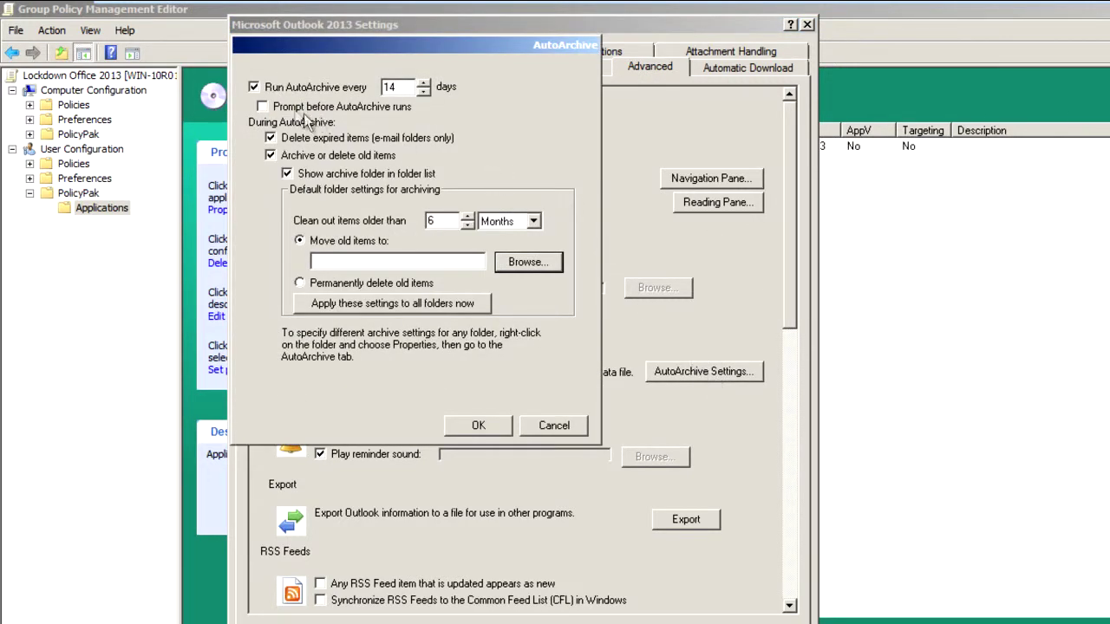
{"action": "left_click", "coordinate": [255, 88]}
{"action": "left_click", "coordinate": [255, 88]}
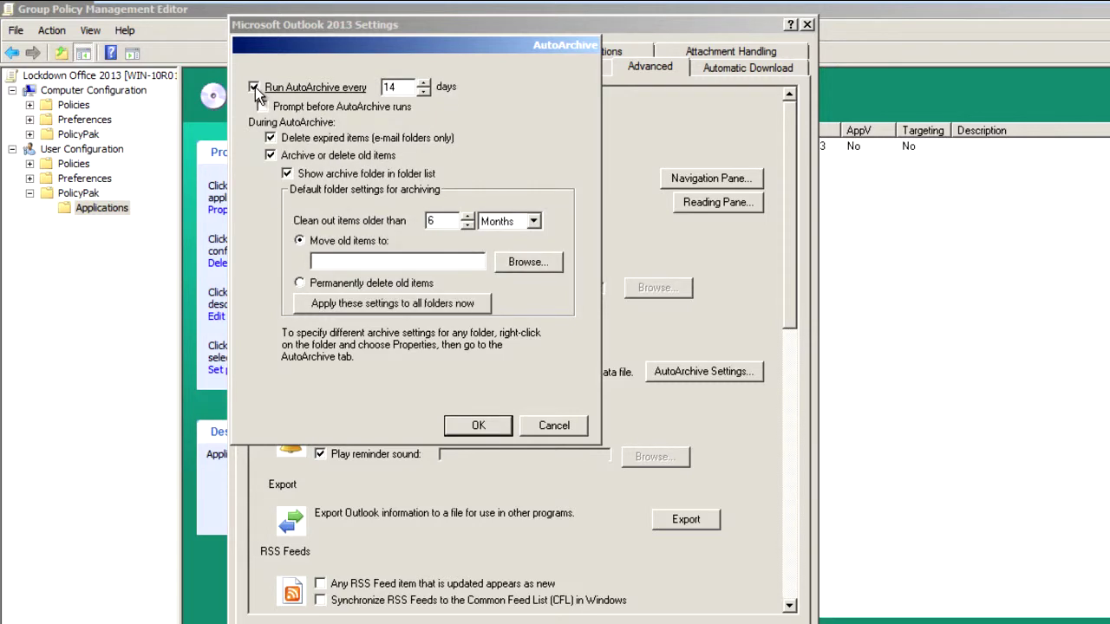
{"action": "left_click", "coordinate": [423, 91]}
{"action": "left_click", "coordinate": [423, 91]}
{"action": "left_click", "coordinate": [424, 91]}
{"action": "left_click", "coordinate": [423, 91]}
Enforce deleting expired items and showing the archive folder in the folder list, and accept the AutoArchive settings.
{"action": "left_click", "coordinate": [271, 139]}
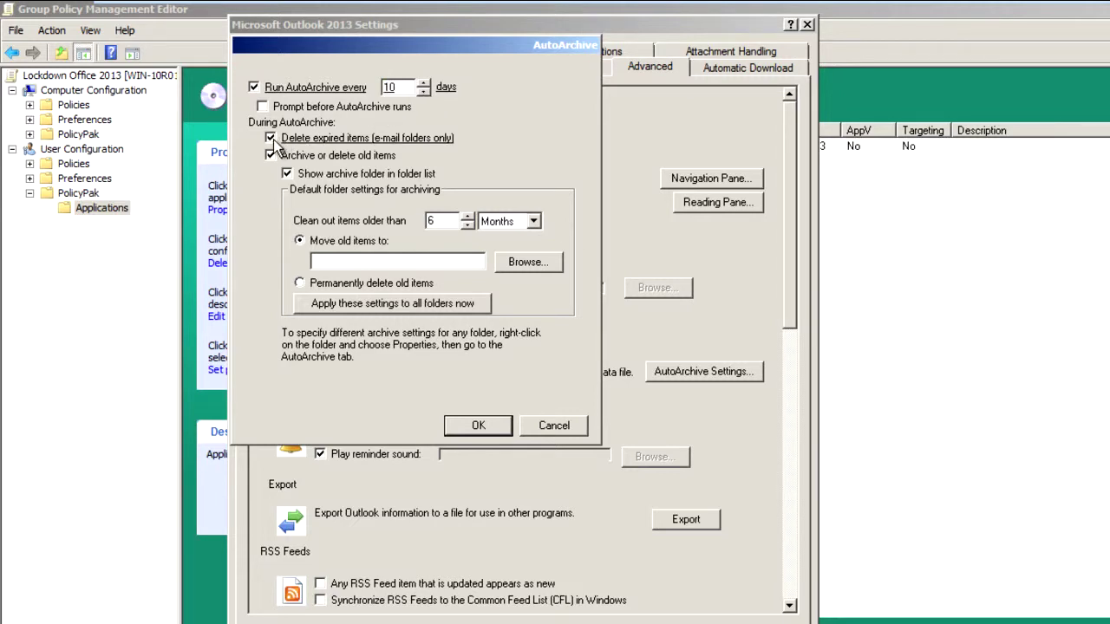
{"action": "left_click", "coordinate": [287, 174]}
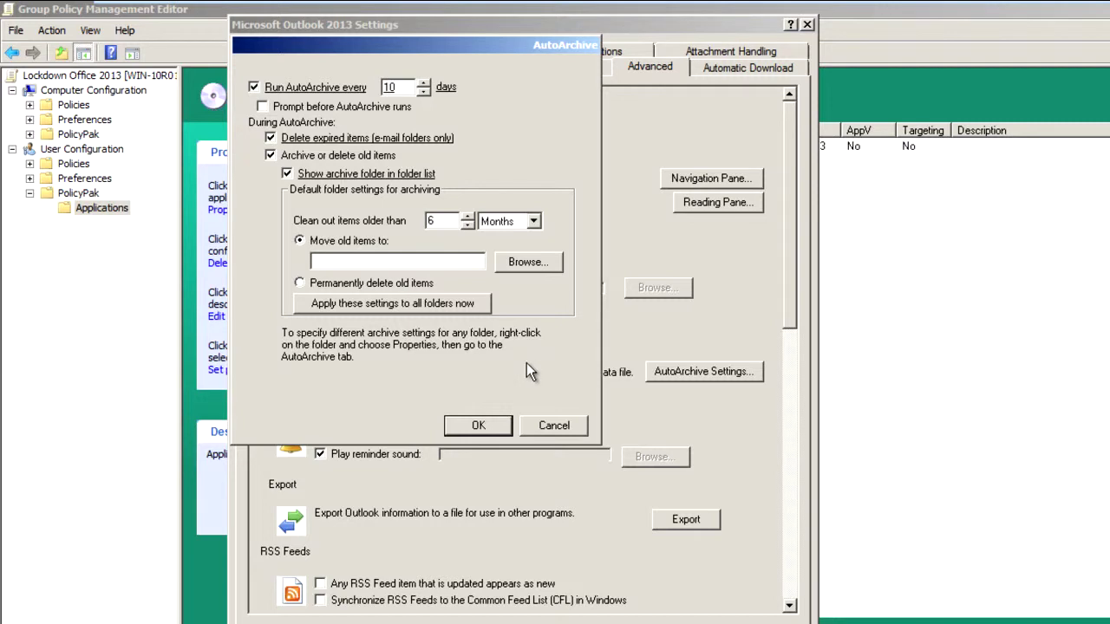
{"action": "left_click", "coordinate": [494, 424]}
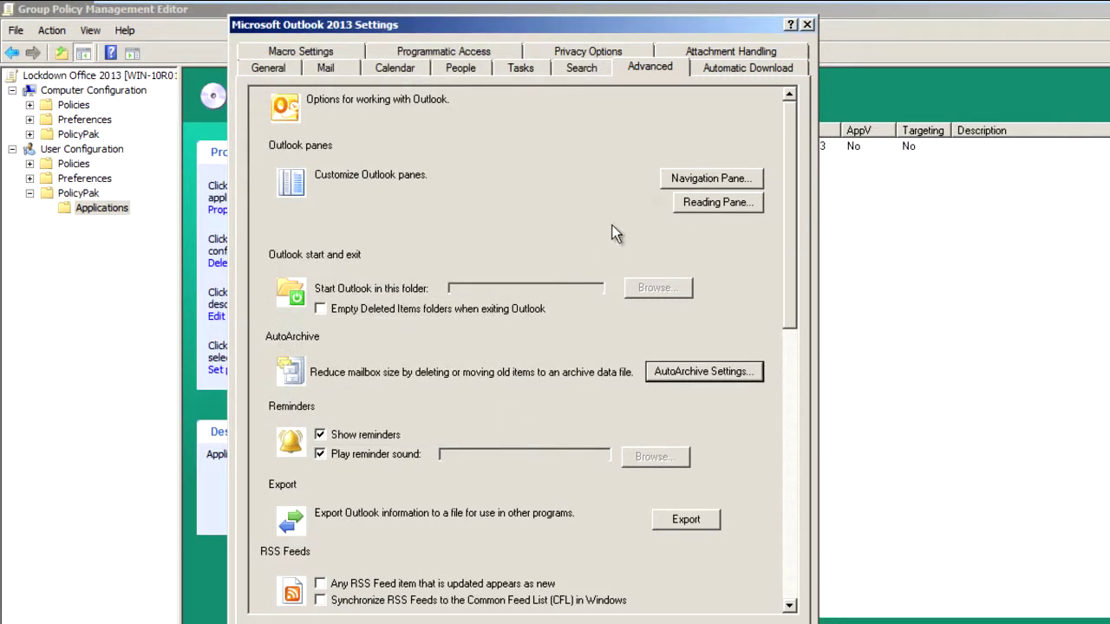
Enforce not downloading pictures automatically in HTML e-mail messages or RSS items, and save the Outlook 2013 settings.
{"action": "left_click", "coordinate": [746, 68]}
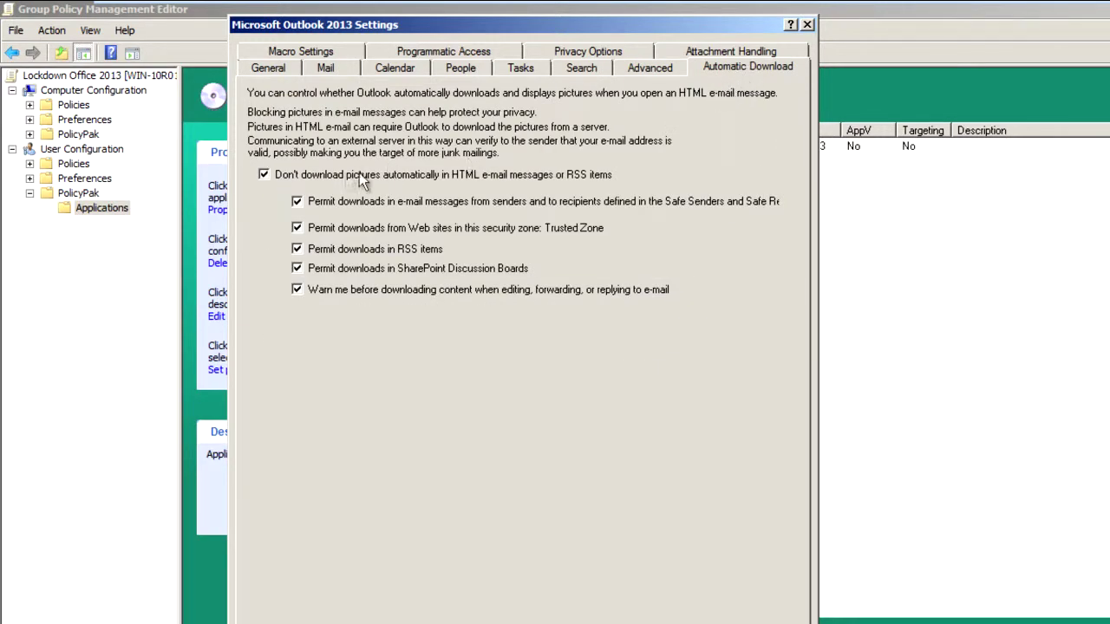
{"action": "left_click", "coordinate": [267, 179]}
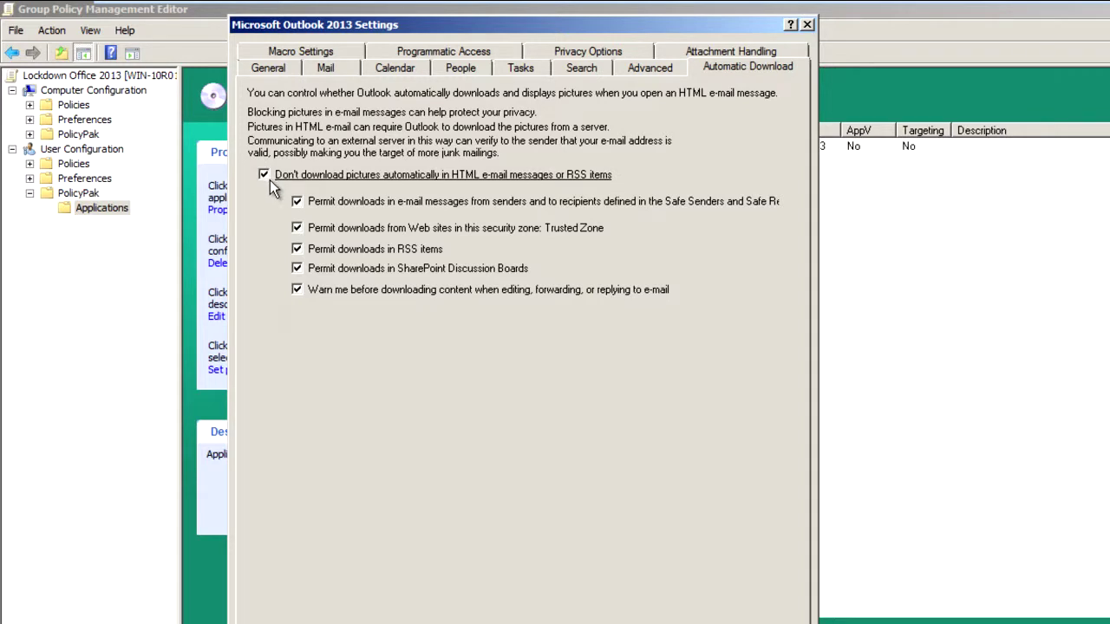
{"action": "left_click", "coordinate": [618, 596]}
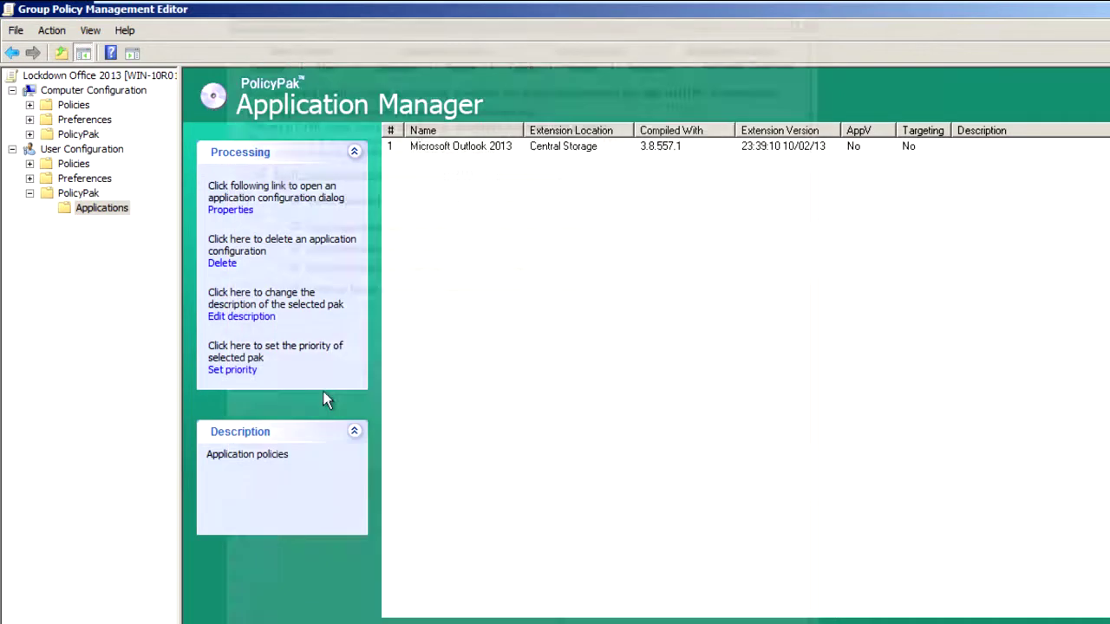
Add PolicyPak for MicrosoftWord 2013 to the user-side PolicyPak applications.
{"action": "right_click", "coordinate": [103, 211]}
{"action": "mouse_move", "coordinate": [130, 220]}
{"action": "mouse_move", "coordinate": [181, 220]}
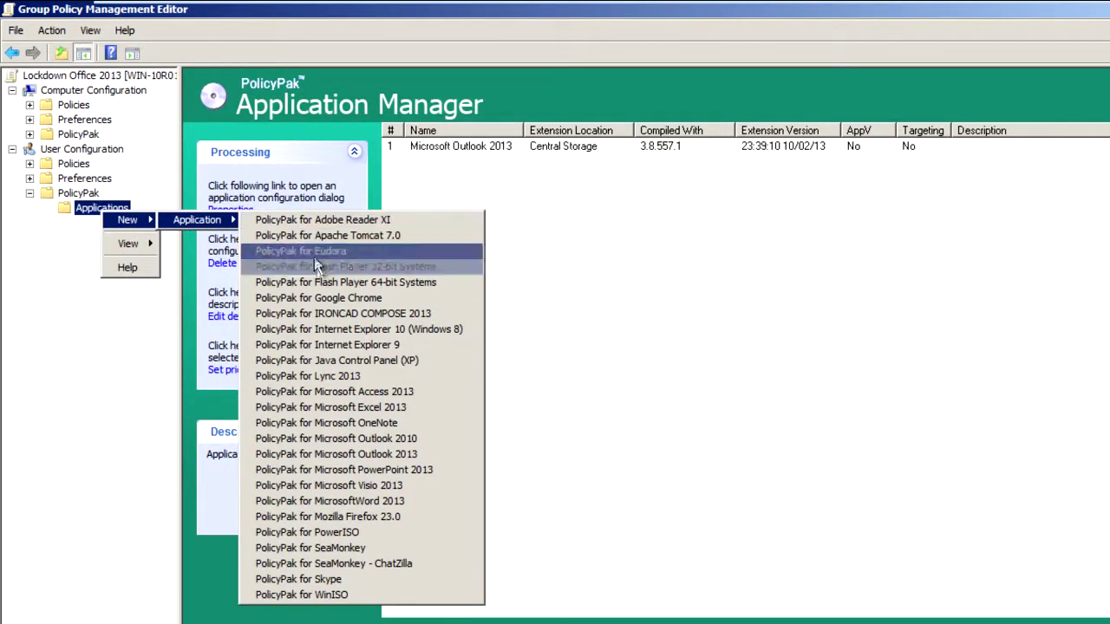
{"action": "left_click", "coordinate": [431, 512]}
In the Word 2013 entry, enforce Protected View for files originating from the Internet and apply ACL Lockdown to that setting.
{"action": "right_click", "coordinate": [484, 163]}
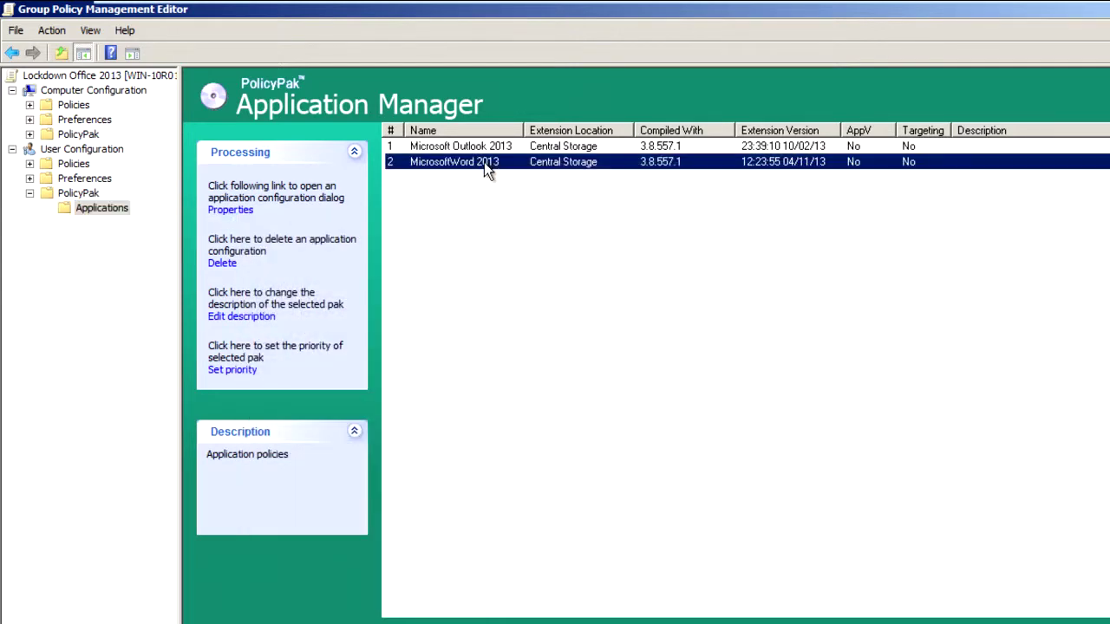
{"action": "left_click", "coordinate": [503, 172]}
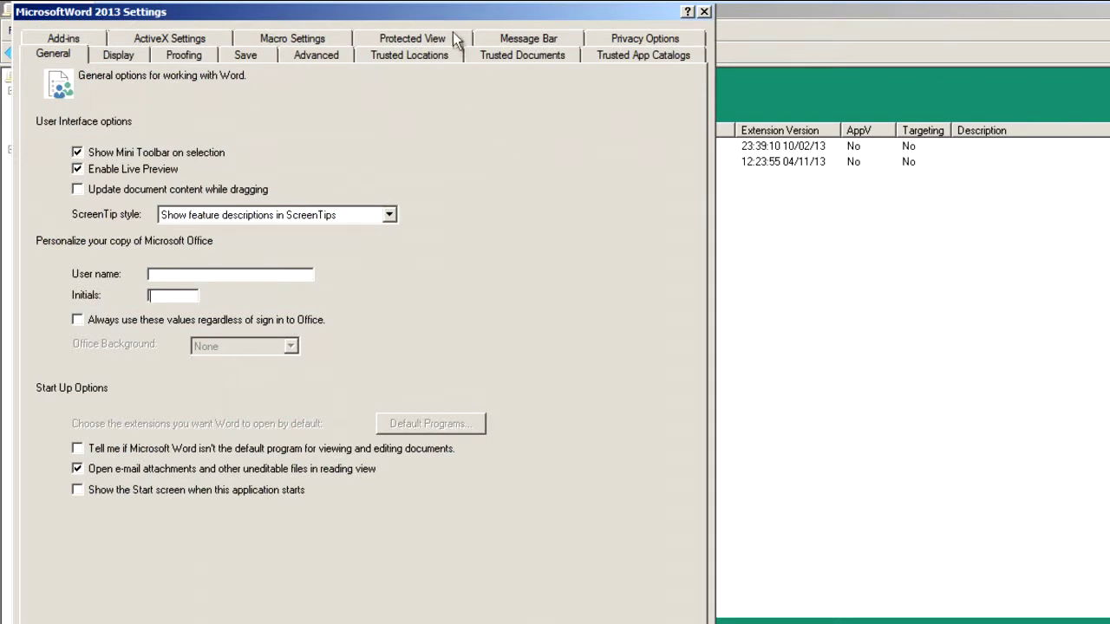
{"action": "left_click", "coordinate": [438, 33]}
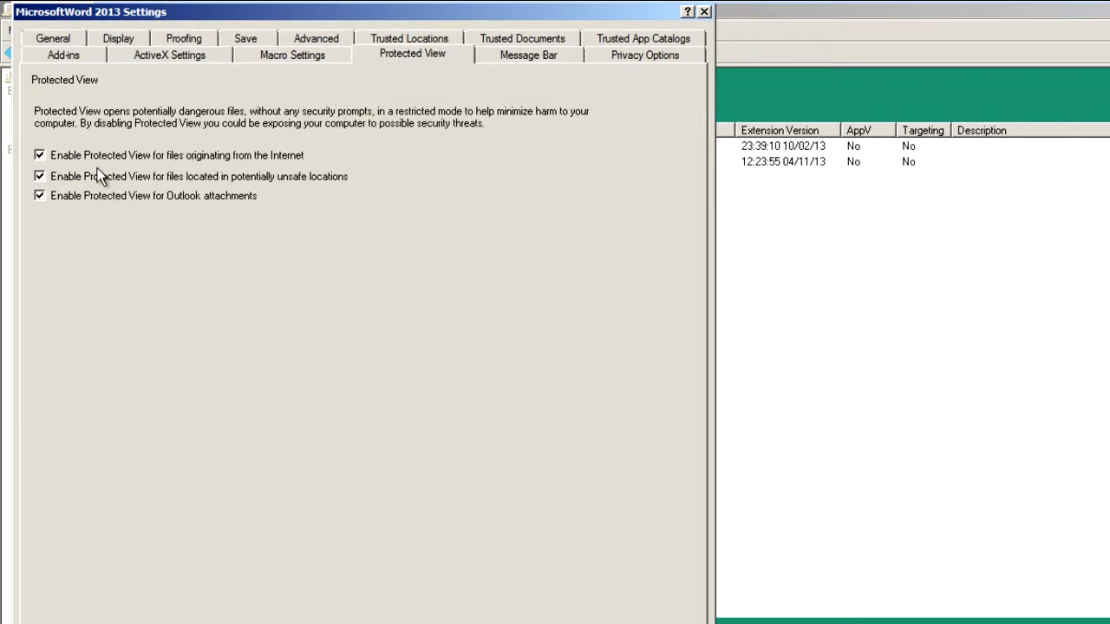
{"action": "left_click", "coordinate": [40, 159]}
{"action": "right_click", "coordinate": [301, 161]}
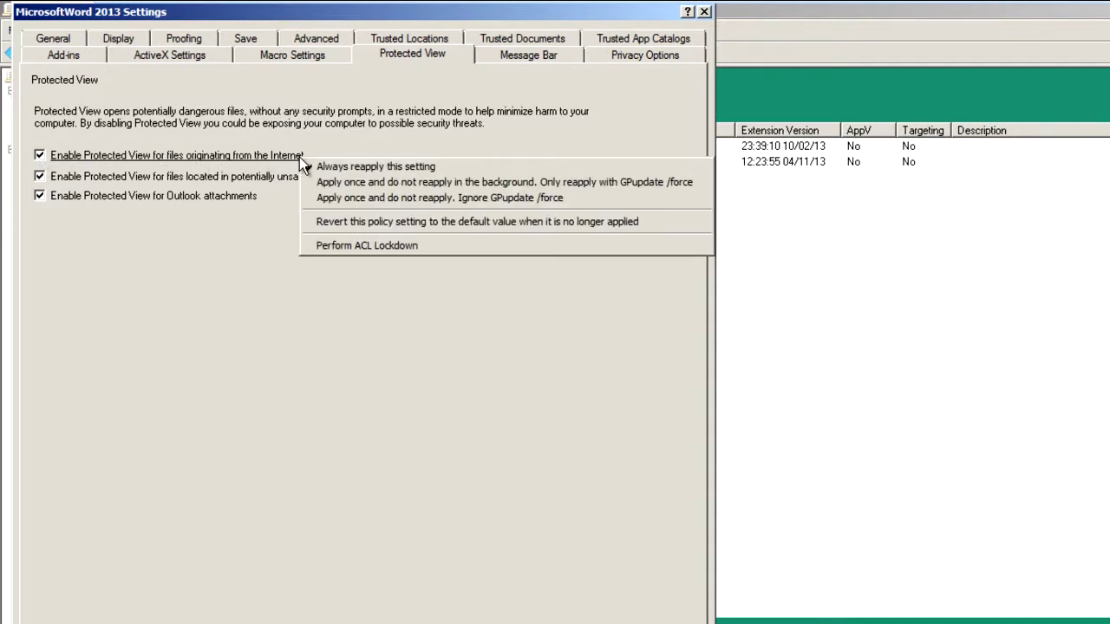
{"action": "left_click", "coordinate": [450, 248]}
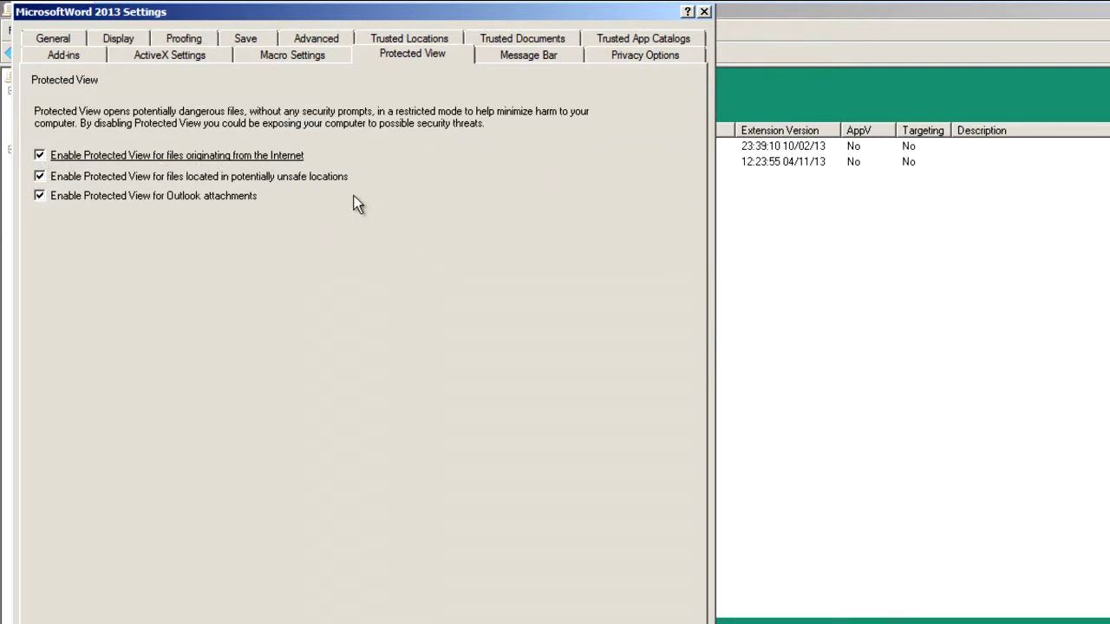
Require Word application add-ins to be signed by a Trusted Publisher with ACL Lockdown, and save the Word 2013 settings.
{"action": "left_click", "coordinate": [92, 59]}
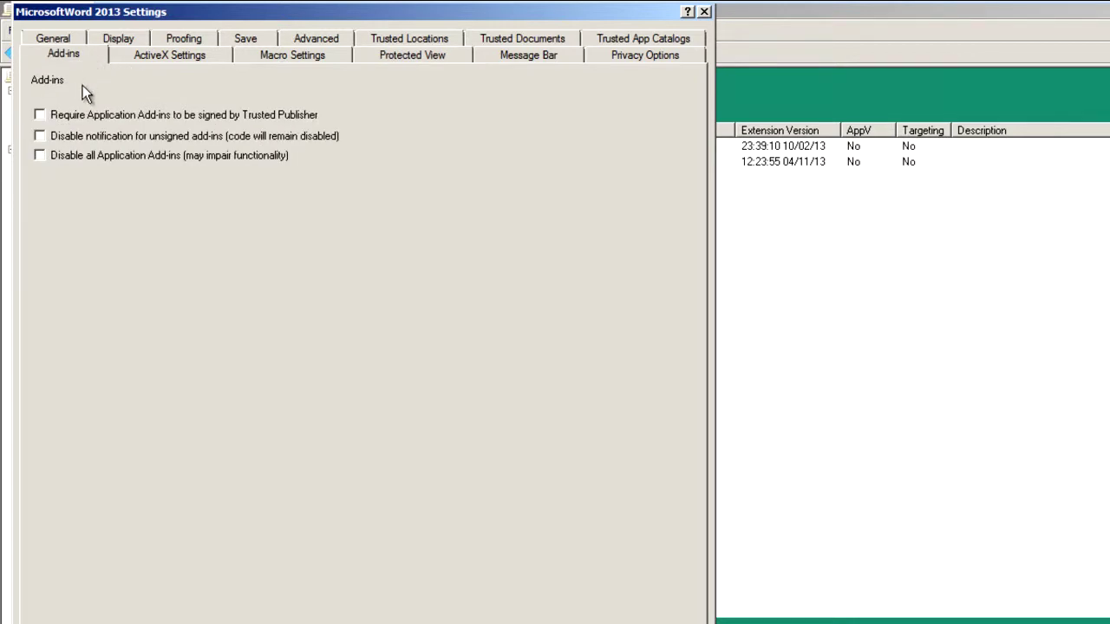
{"action": "left_click", "coordinate": [40, 114]}
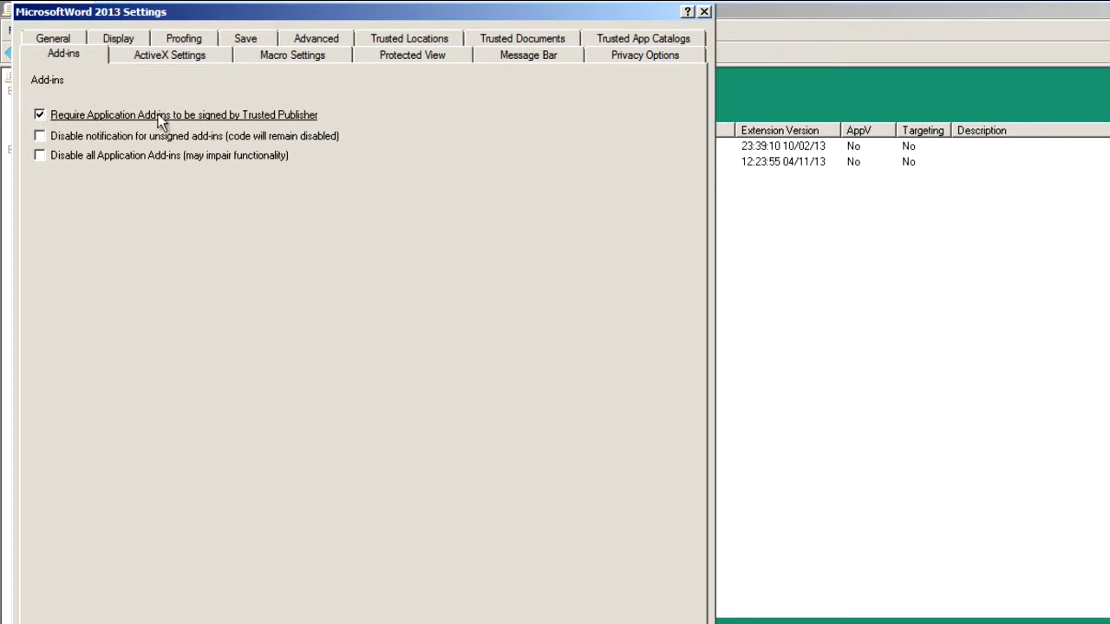
{"action": "right_click", "coordinate": [310, 114]}
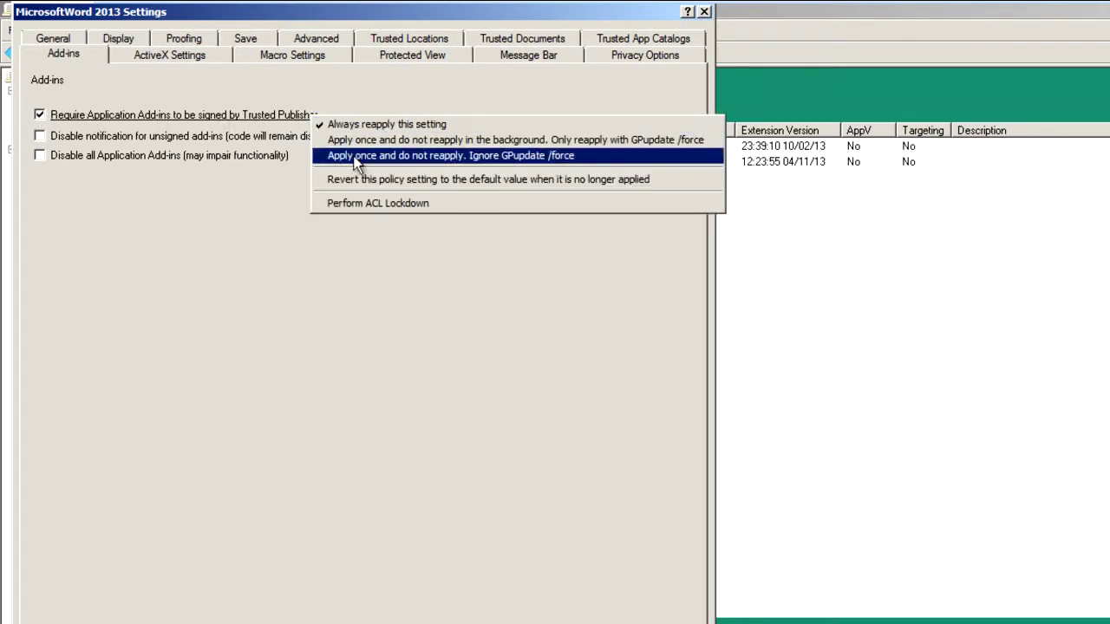
{"action": "left_click", "coordinate": [380, 200]}
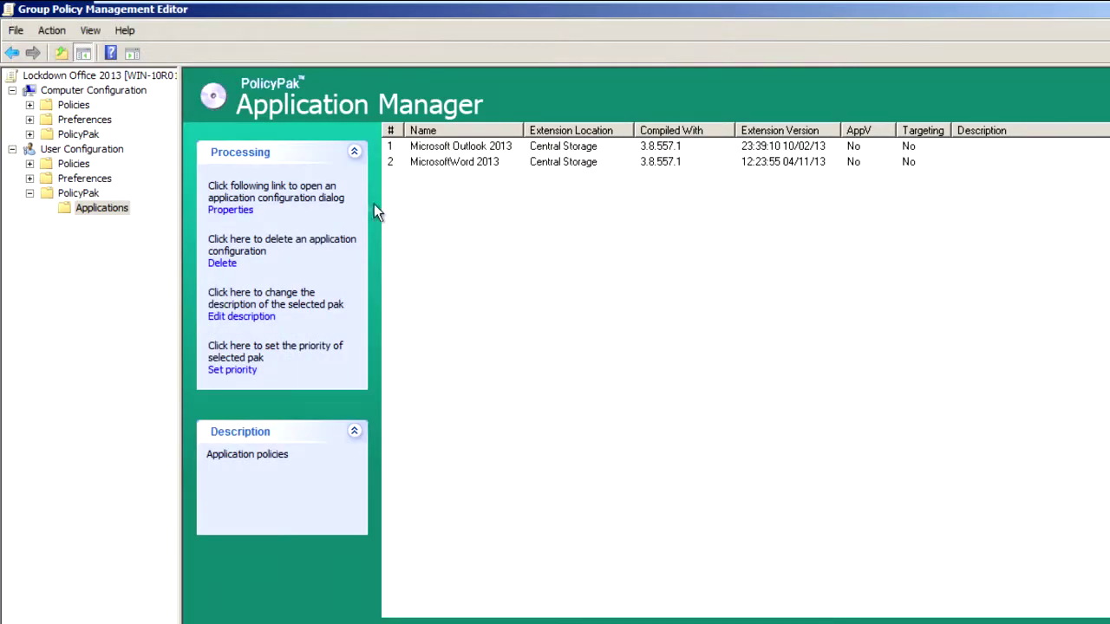
Add PolicyPak for Microsoft Excel 2013 to the user-side PolicyPak applications.
{"action": "left_click", "coordinate": [102, 208]}
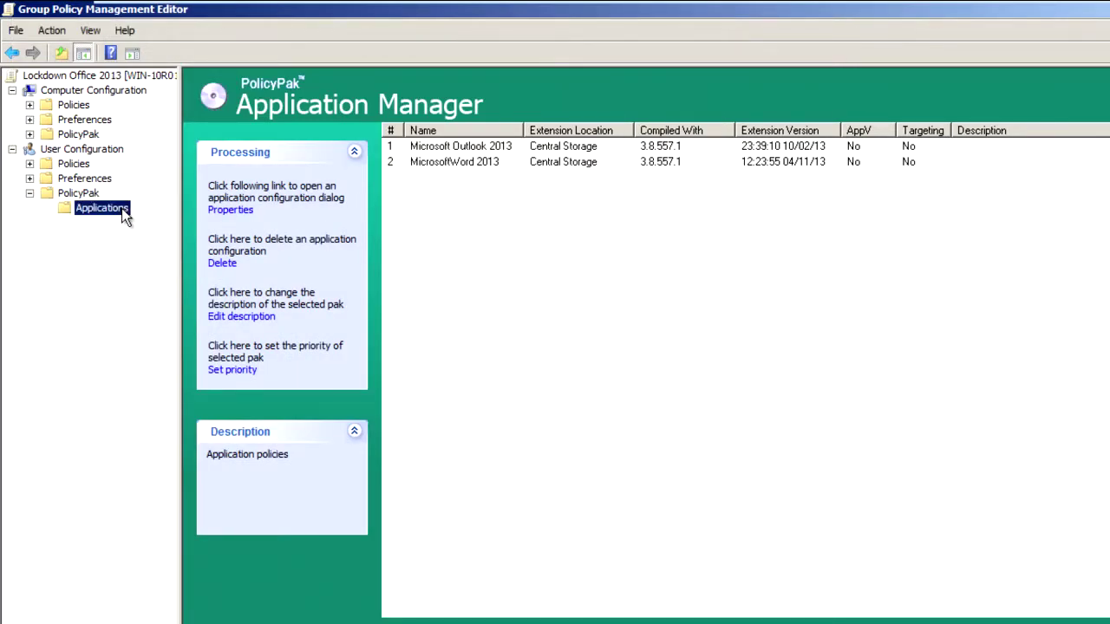
{"action": "right_click", "coordinate": [126, 217]}
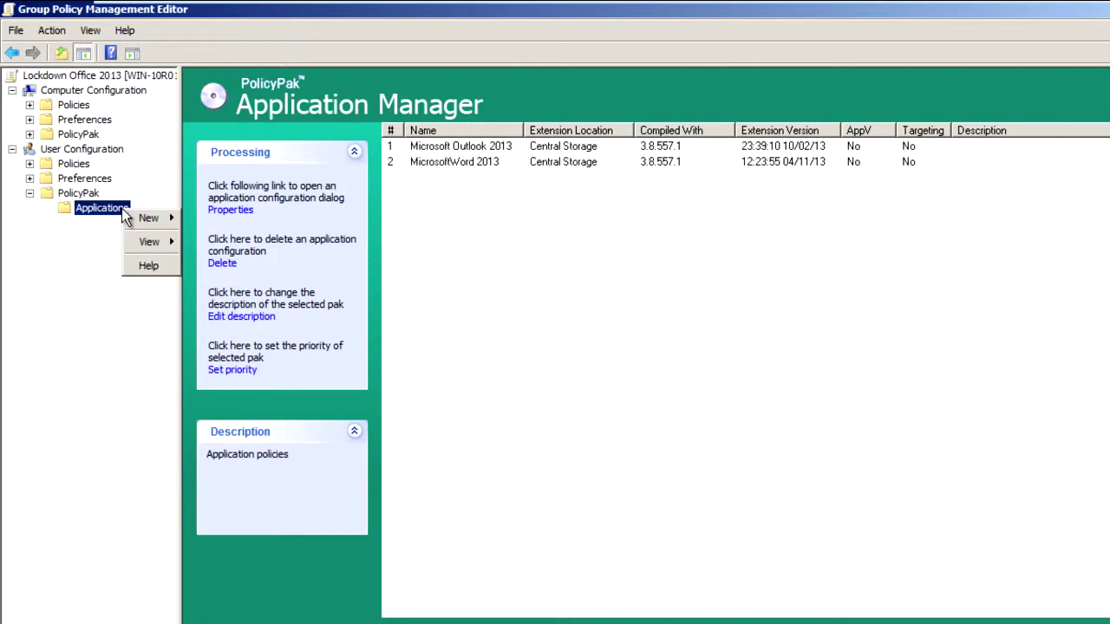
{"action": "mouse_move", "coordinate": [146, 217]}
{"action": "mouse_move", "coordinate": [221, 222]}
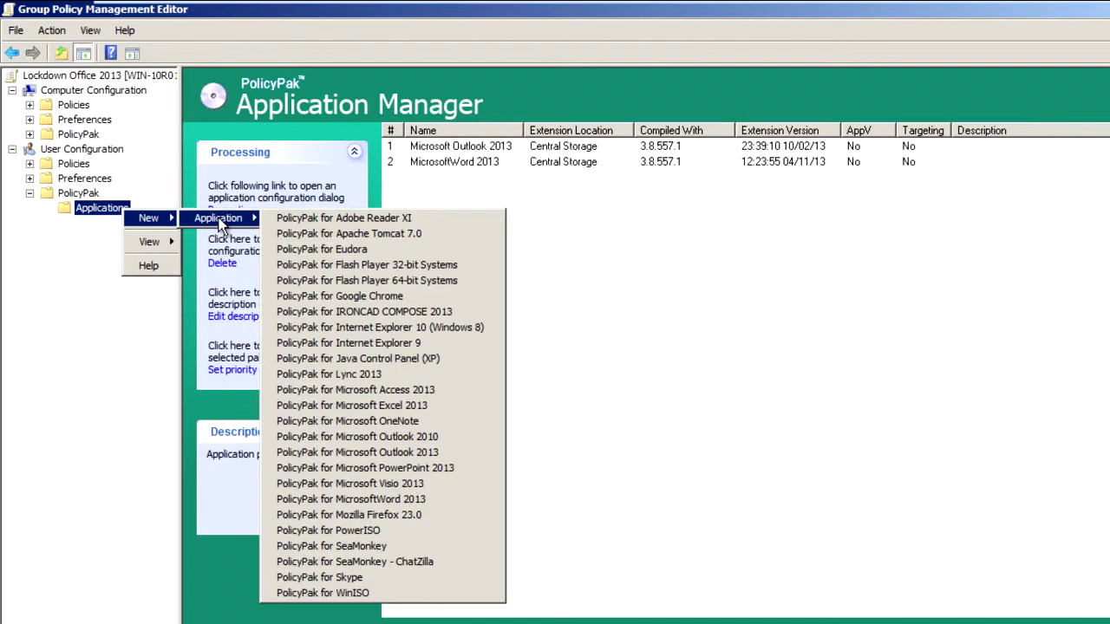
{"action": "left_click", "coordinate": [484, 407]}
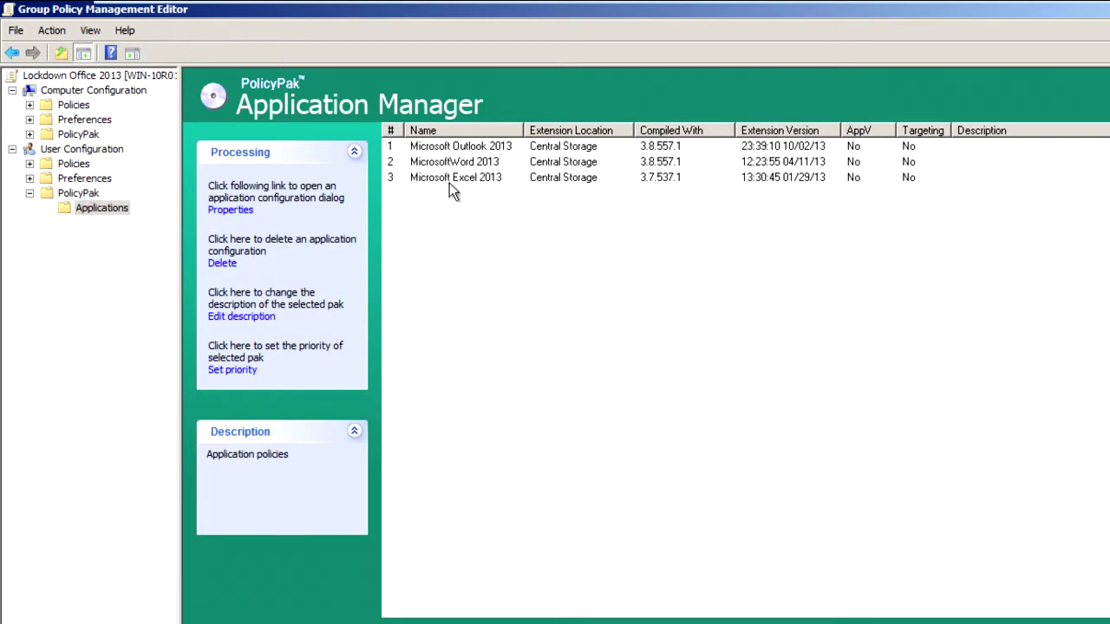
In the Excel 2013 entry, enforce the error checking rules for formulas that result in an error and inconsistent calculated column formulas in tables.
{"action": "left_click", "coordinate": [449, 183]}
{"action": "right_click", "coordinate": [450, 180]}
{"action": "left_click", "coordinate": [463, 187]}
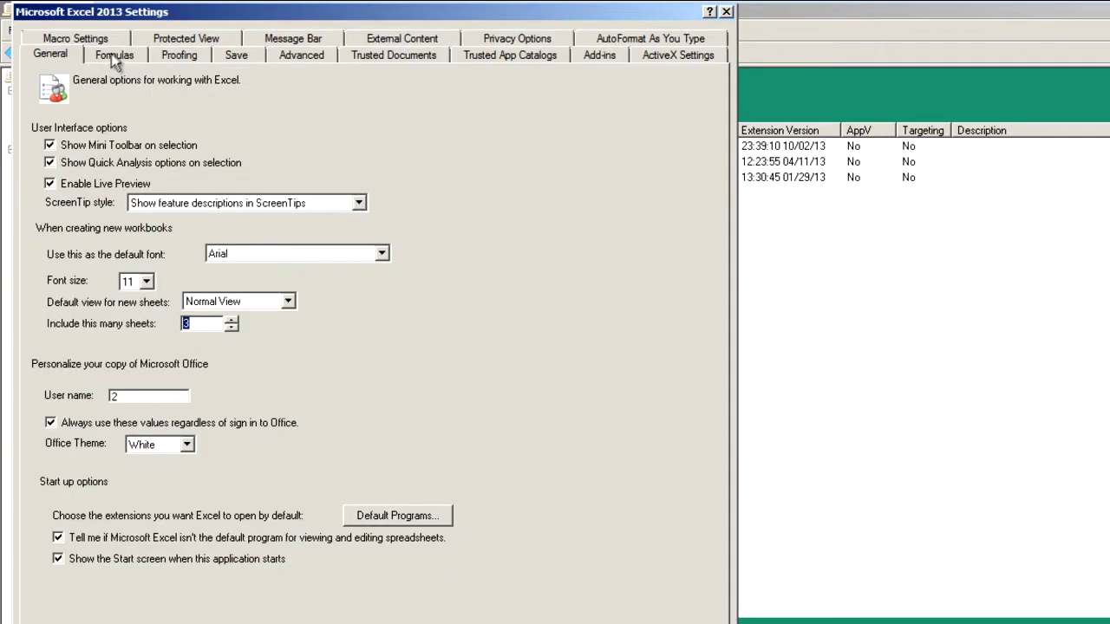
{"action": "left_click", "coordinate": [122, 59]}
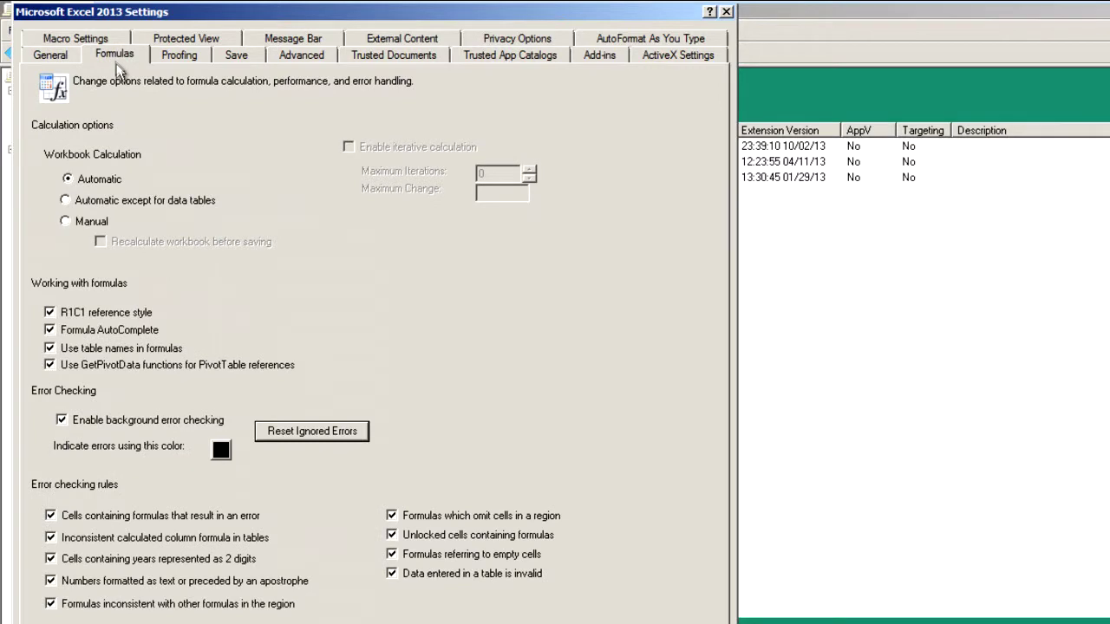
{"action": "left_click", "coordinate": [51, 516]}
{"action": "left_click", "coordinate": [51, 516]}
{"action": "double_click", "coordinate": [53, 537]}
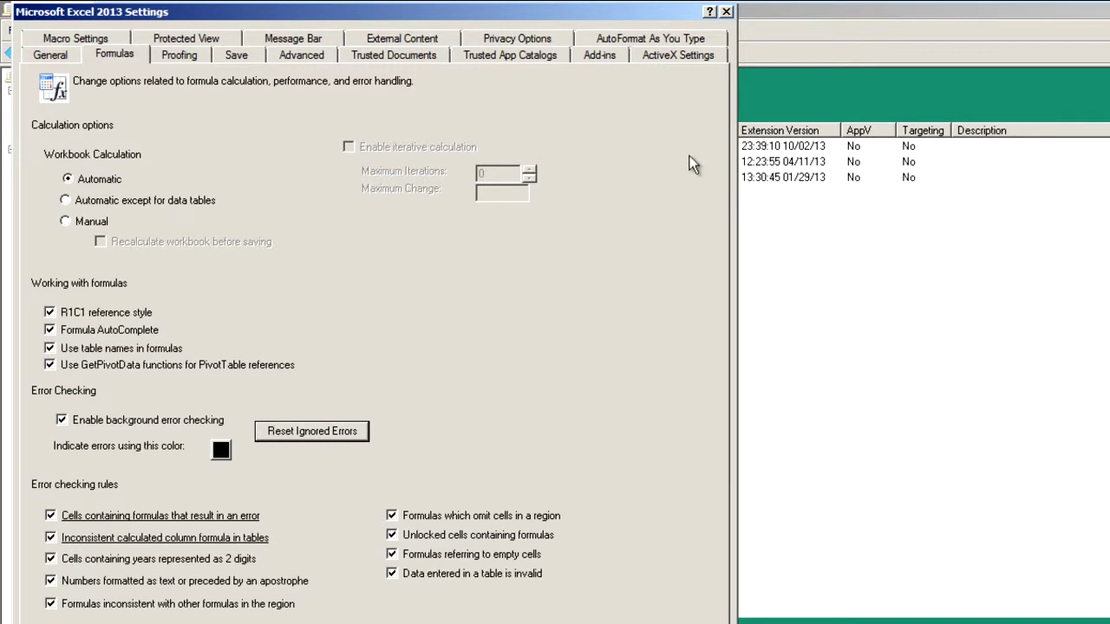
{"action": "left_click", "coordinate": [600, 55]}
{"action": "key", "text": "Escape"}
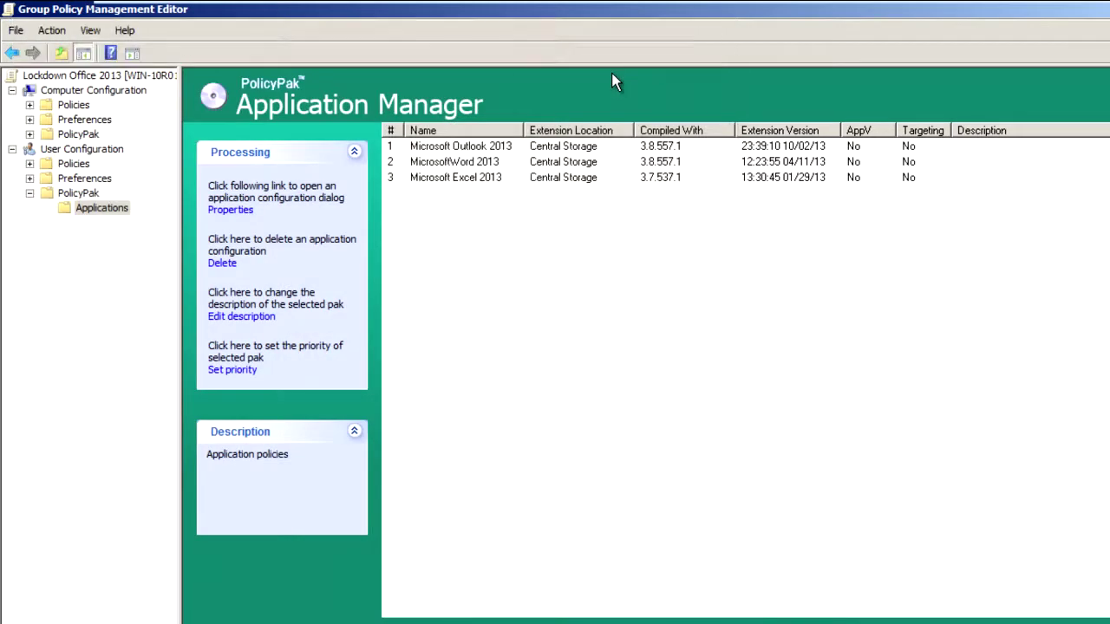
Switch to the Windows 7 client and refresh Group Policy by running gpupdate in Command Prompt.
{"action": "mouse_move", "coordinate": [531, 16]}
{"action": "left_click", "coordinate": [464, 17]}
{"action": "key", "text": "super"}
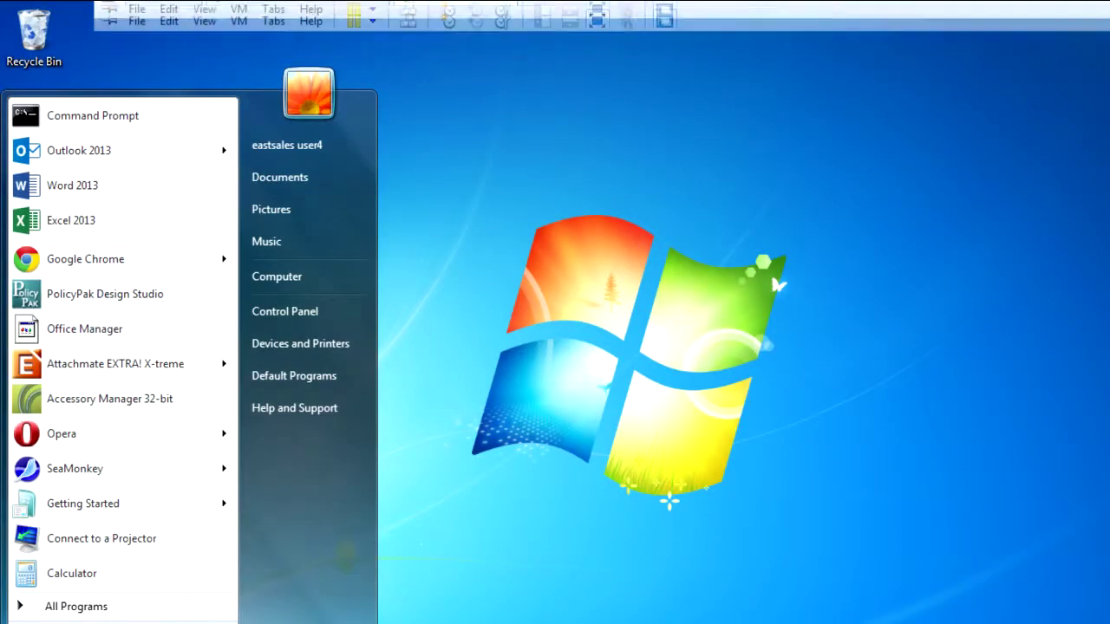
{"action": "left_click", "coordinate": [124, 119]}
{"action": "type", "text": "gpupdate"}
{"action": "key", "text": "Return"}
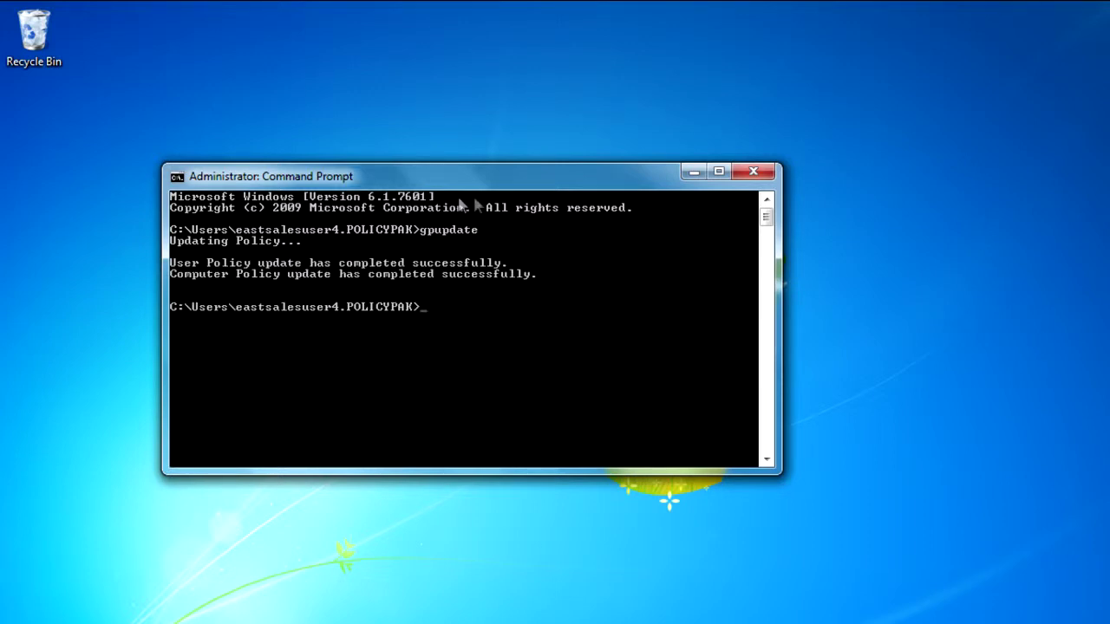
{"action": "left_click", "coordinate": [692, 172]}
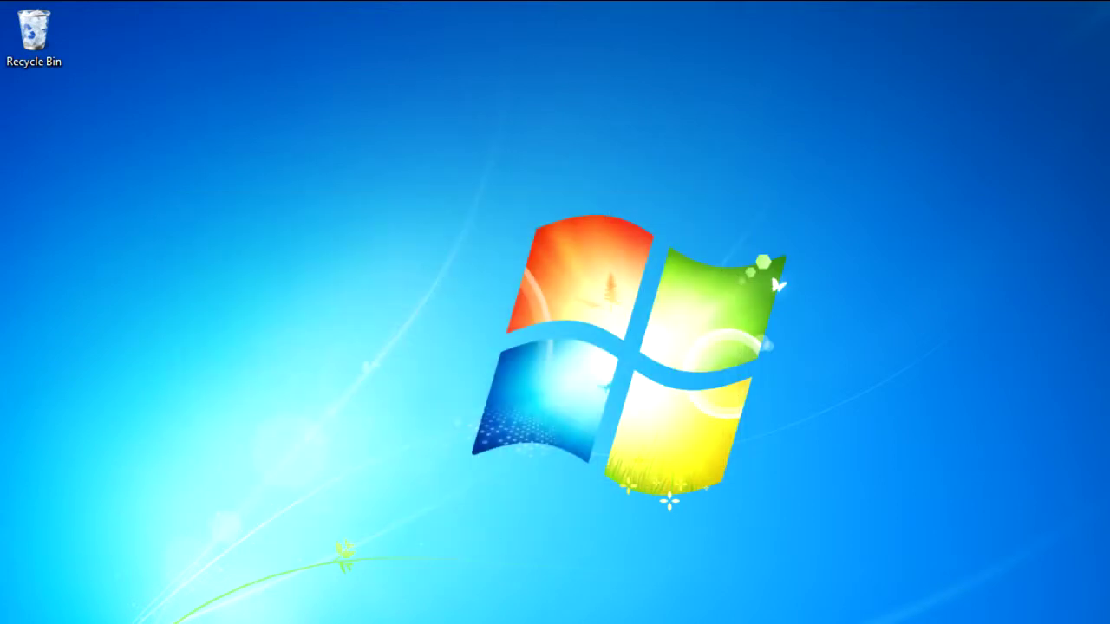
Open Outlook 2013 on the client and inspect the AutoArchive settings in its advanced options.
{"action": "key", "text": "super"}
{"action": "left_click", "coordinate": [174, 156]}
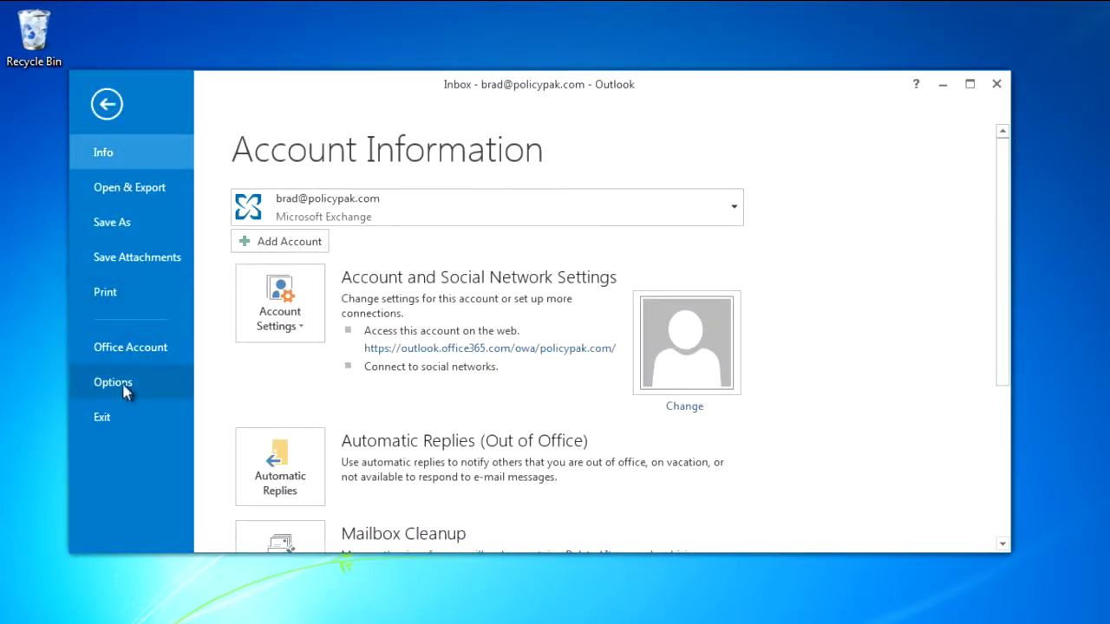
{"action": "left_click", "coordinate": [123, 390]}
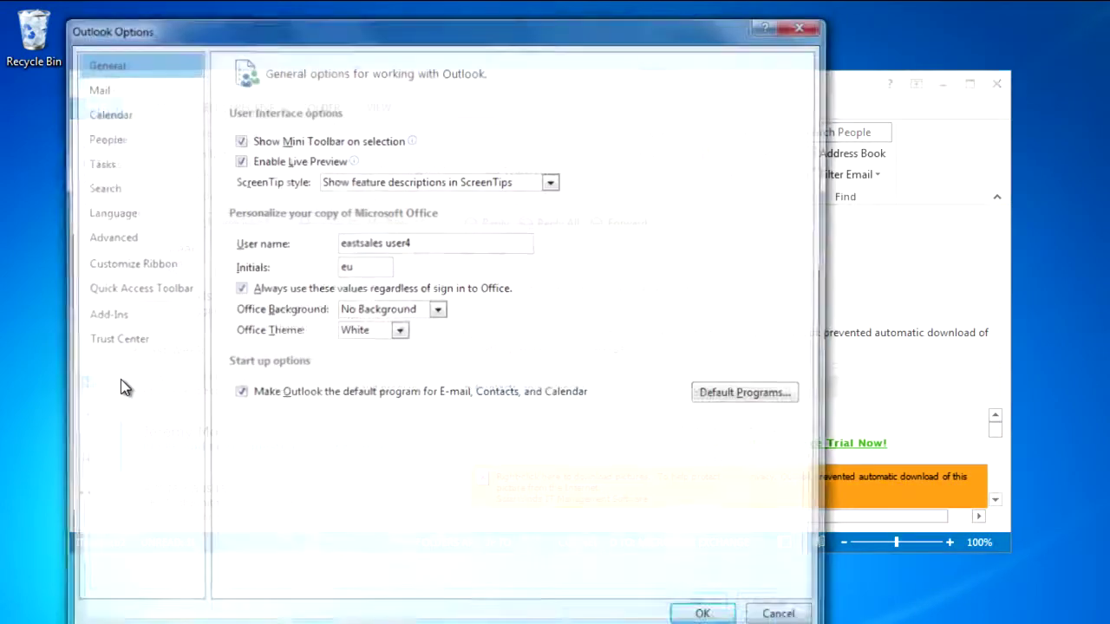
{"action": "left_click", "coordinate": [133, 237]}
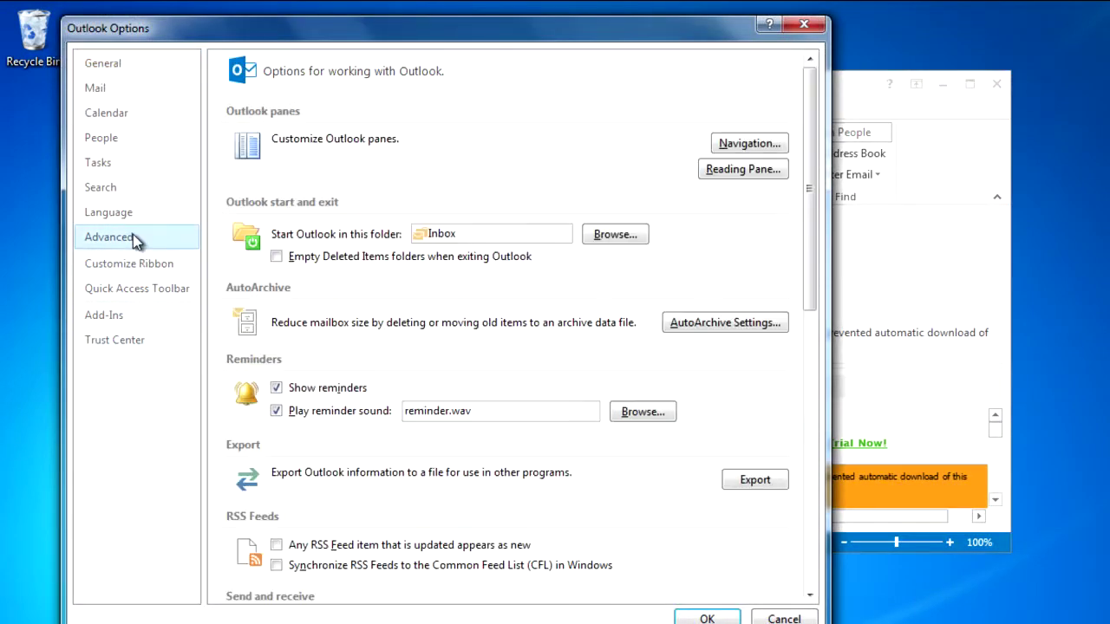
{"action": "left_click", "coordinate": [754, 327]}
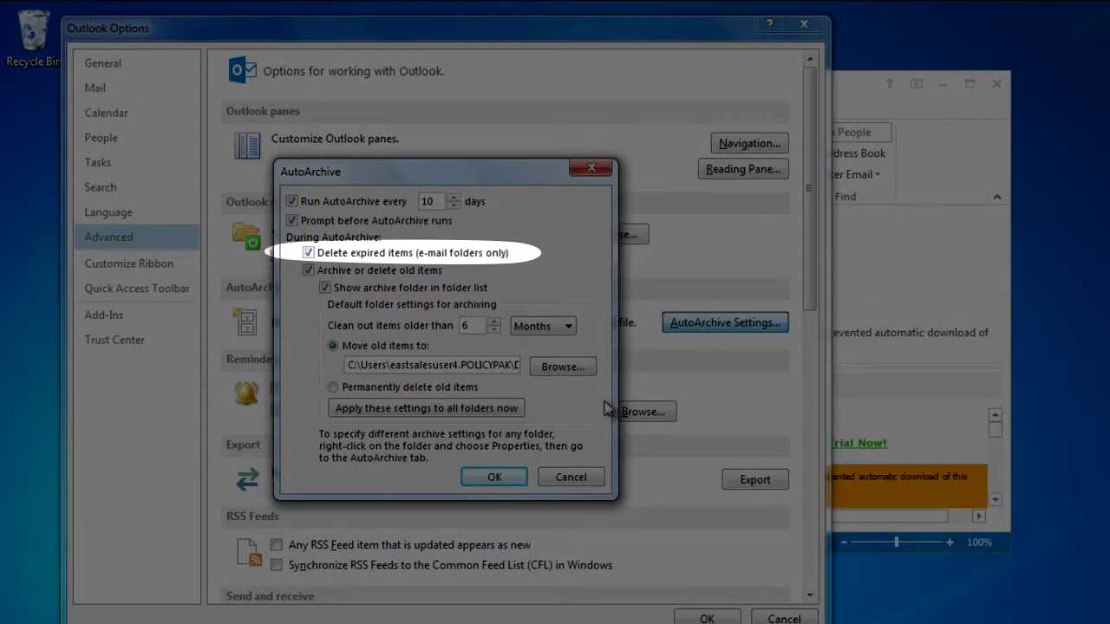
{"action": "left_click", "coordinate": [573, 477]}
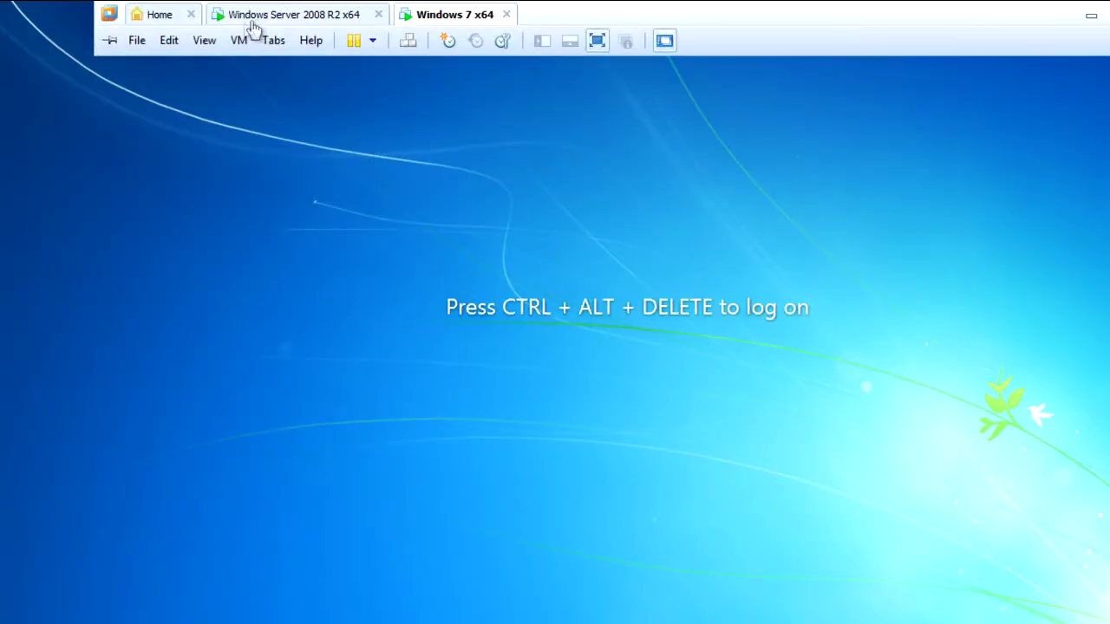
Log on to the Windows 7 client as eastsalesuser5, entering the account password.
{"action": "left_click", "coordinate": [239, 40]}
{"action": "left_click", "coordinate": [280, 135]}
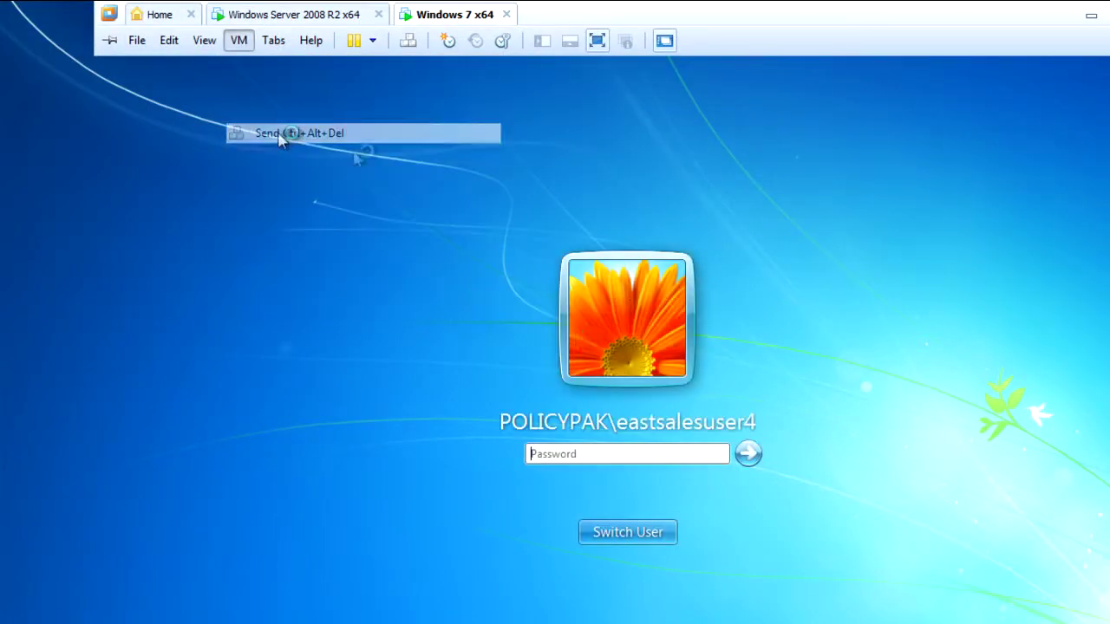
{"action": "left_click", "coordinate": [630, 531]}
{"action": "left_click", "coordinate": [714, 406]}
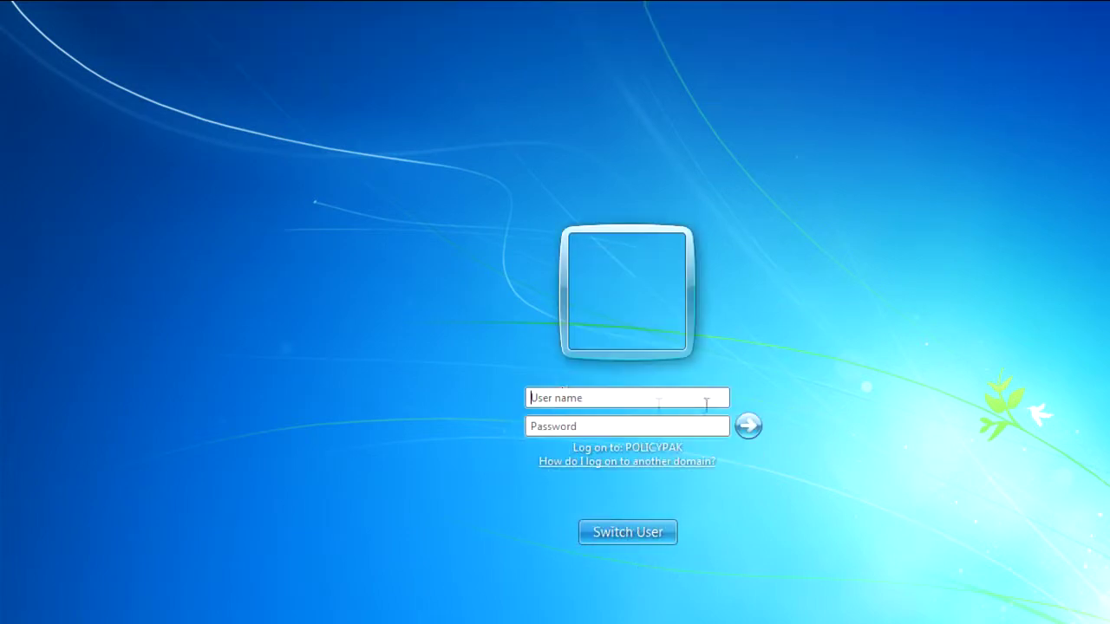
{"action": "type", "text": "eastsalesuser5"}
{"action": "key", "text": "Tab"}
{"action": "type", "text": "******"}
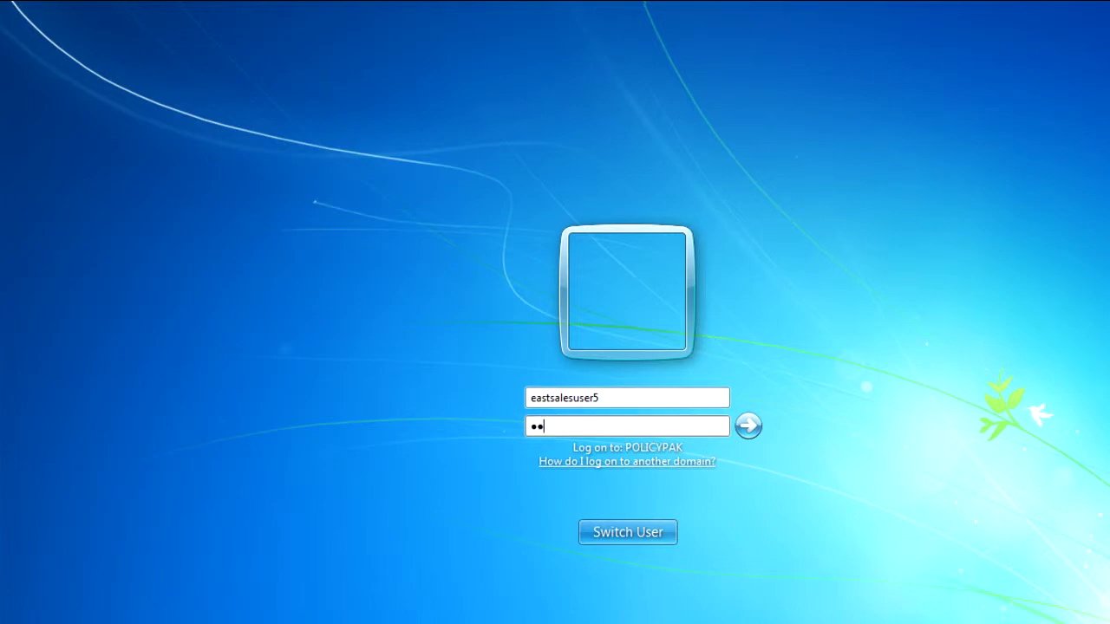
{"action": "type", "text": "**"}
{"action": "key", "text": "Return"}
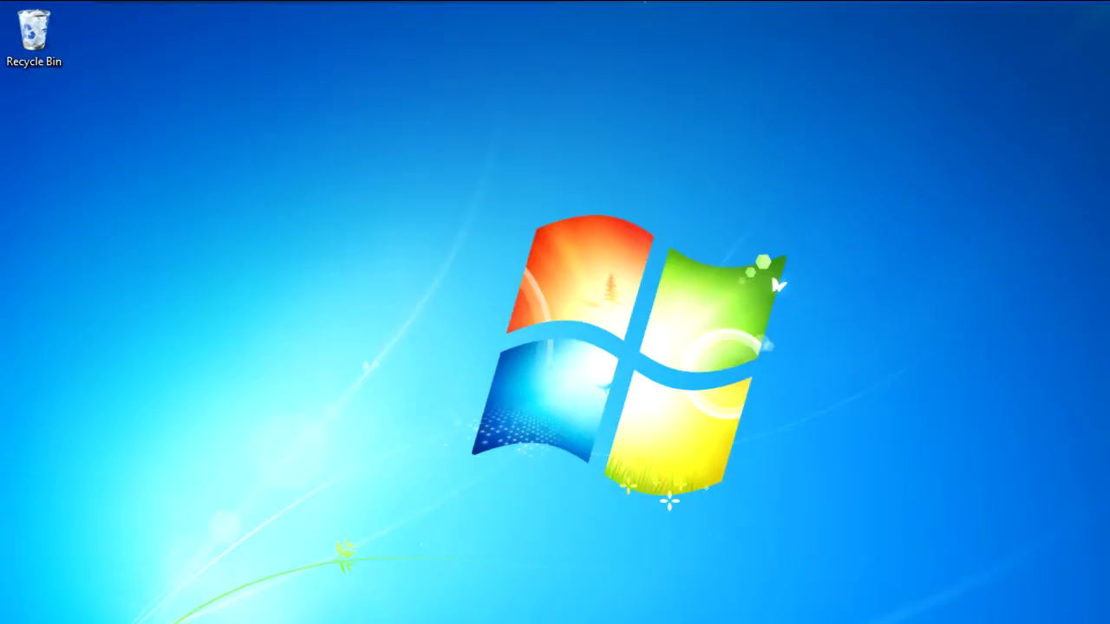
Open a blank Word 2013 document and check the Protected View and Add-ins settings in the Trust Center.
{"action": "key", "text": "super"}
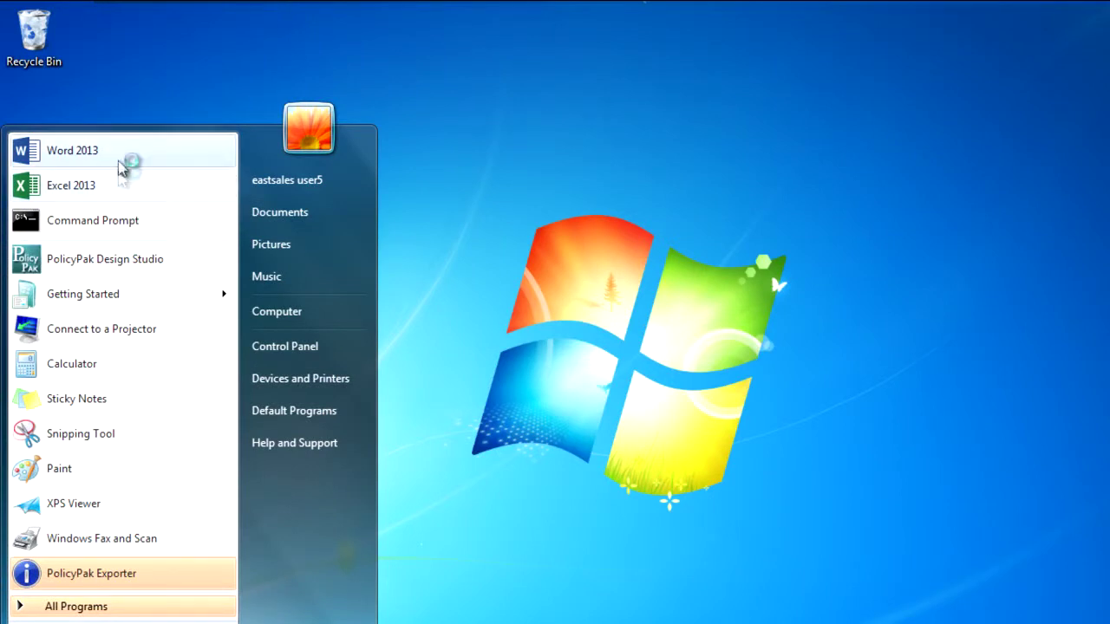
{"action": "left_click", "coordinate": [72, 151]}
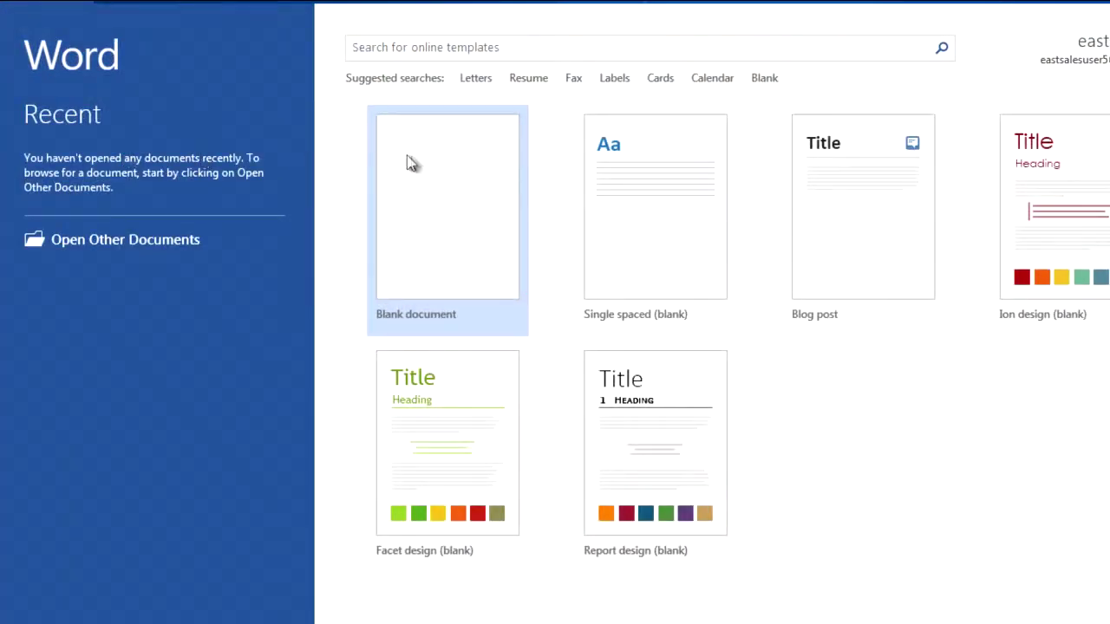
{"action": "left_click", "coordinate": [412, 158]}
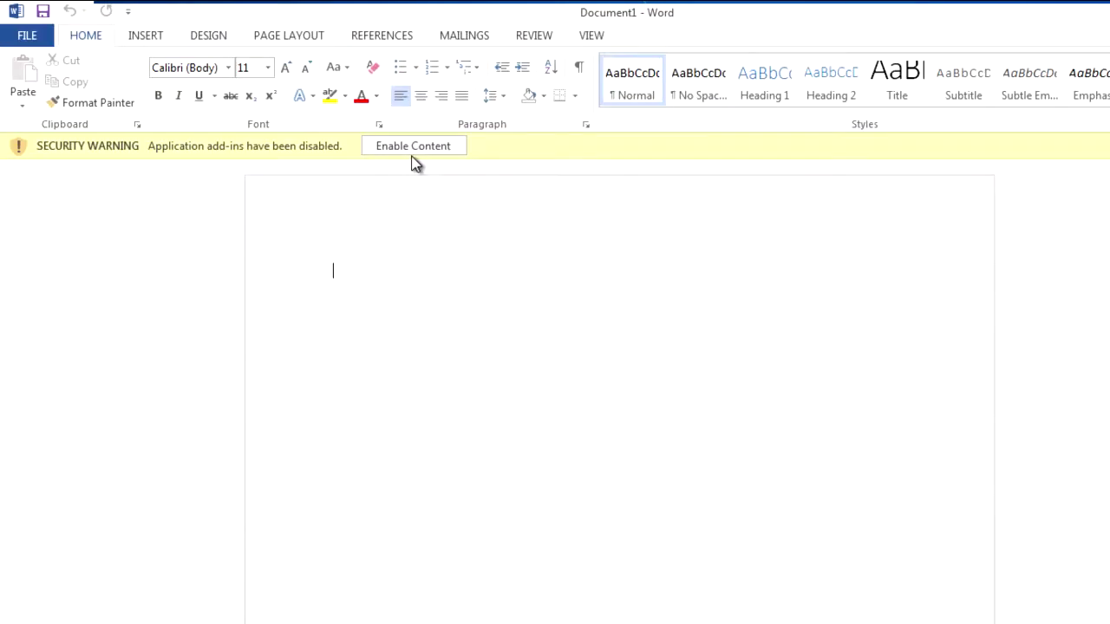
{"action": "left_click", "coordinate": [19, 42]}
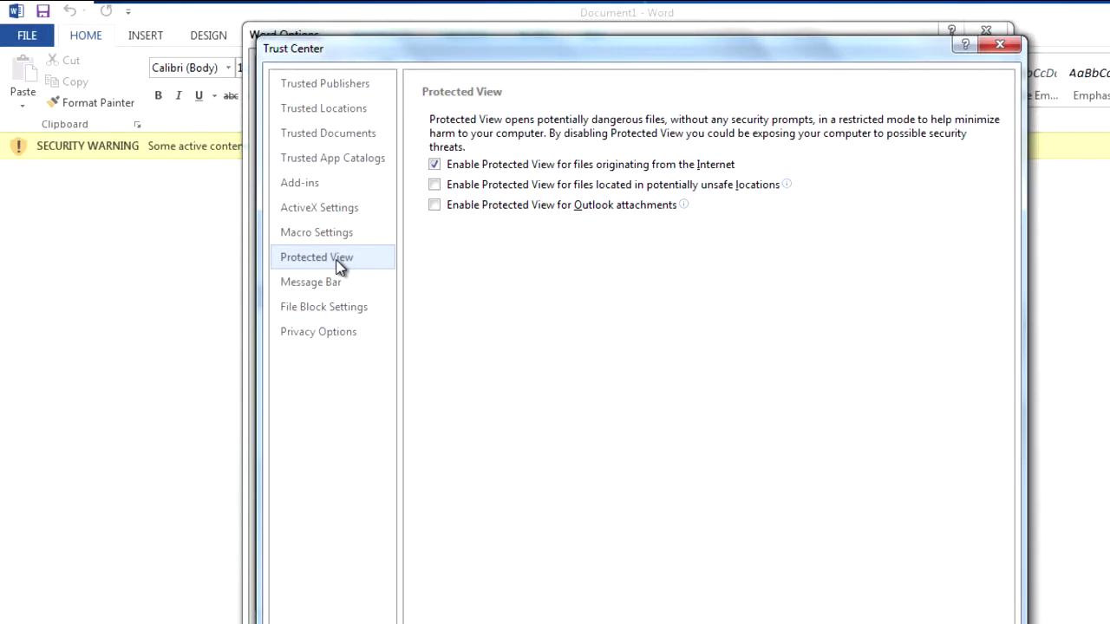
{"action": "left_click", "coordinate": [319, 180]}
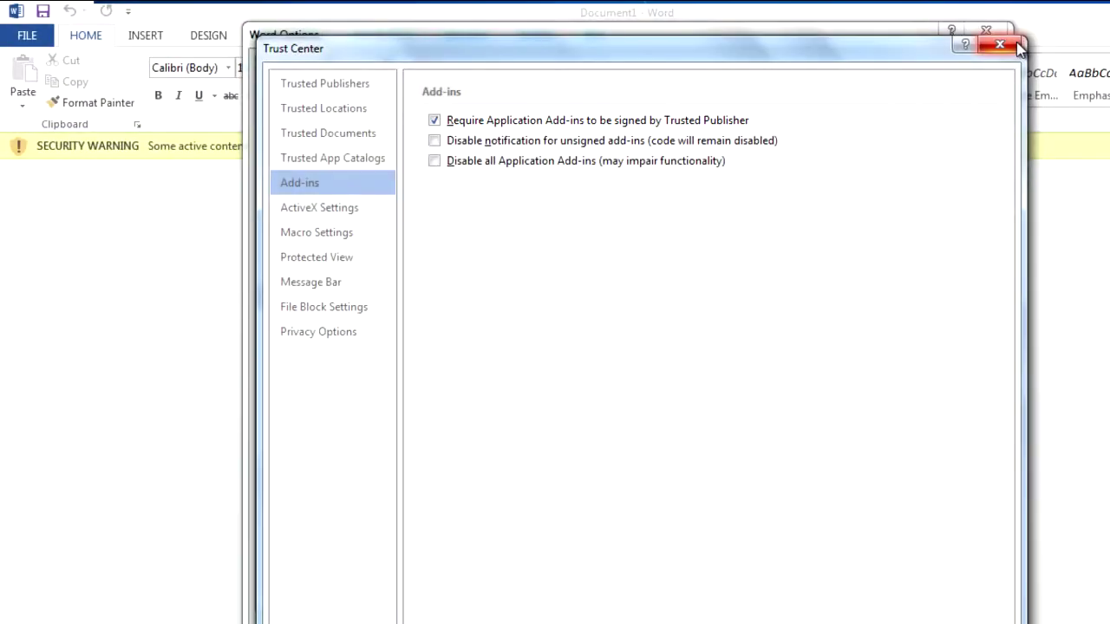
{"action": "left_click", "coordinate": [1001, 44]}
{"action": "left_click", "coordinate": [988, 31]}
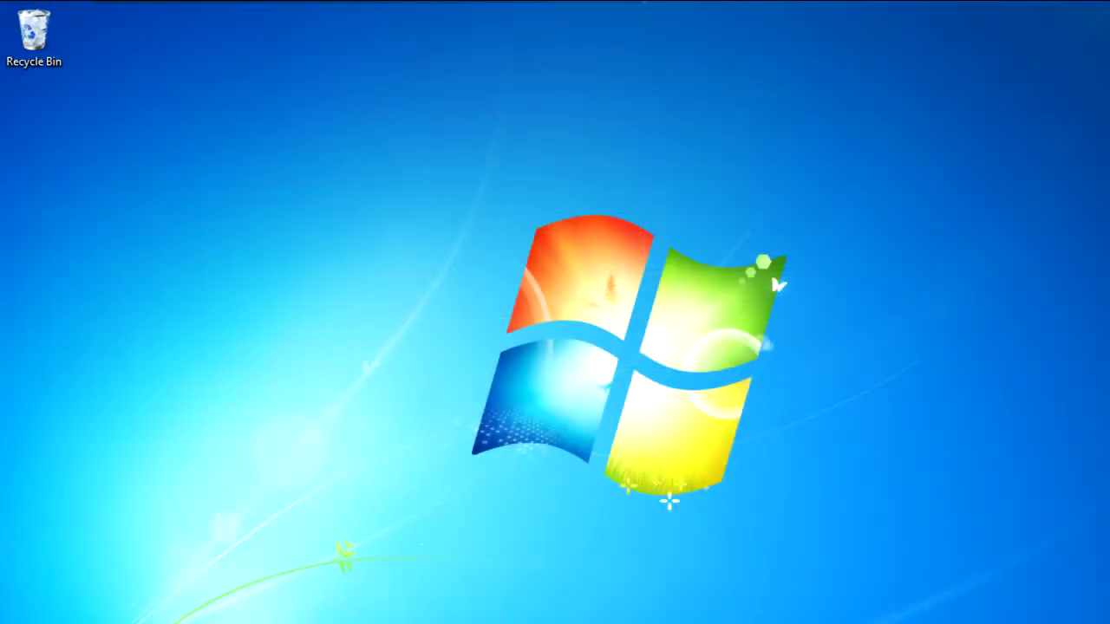
In Registry Editor, refresh Word's ProtectedView key and try to set DisableInternetFilesInPV to 1.
{"action": "key", "text": "super"}
{"action": "type", "text": "regedi"}
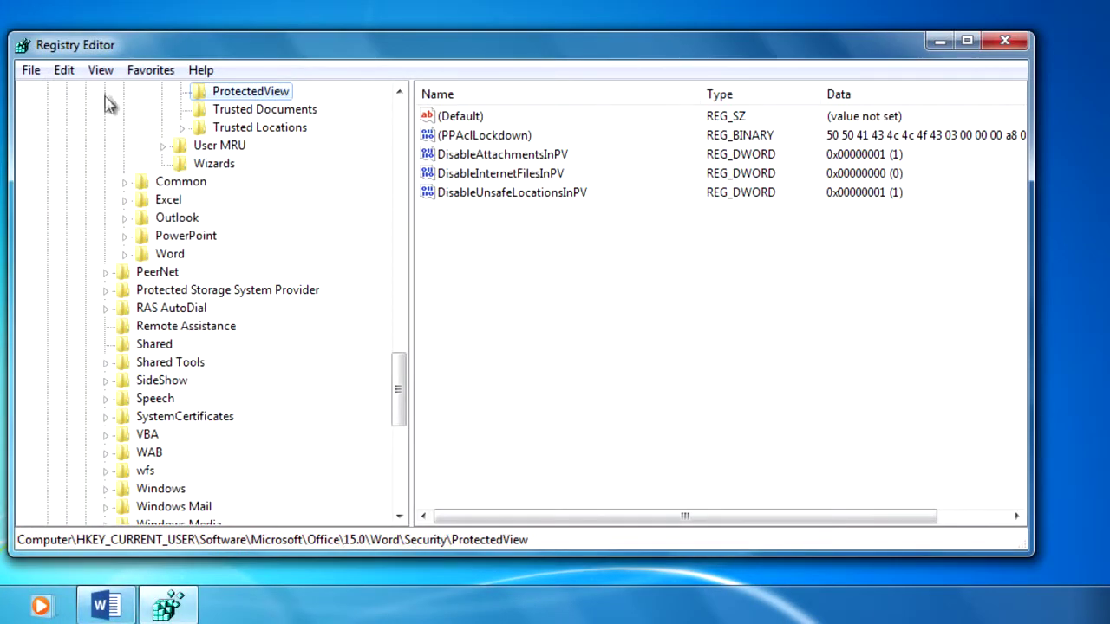
{"action": "left_click", "coordinate": [105, 73]}
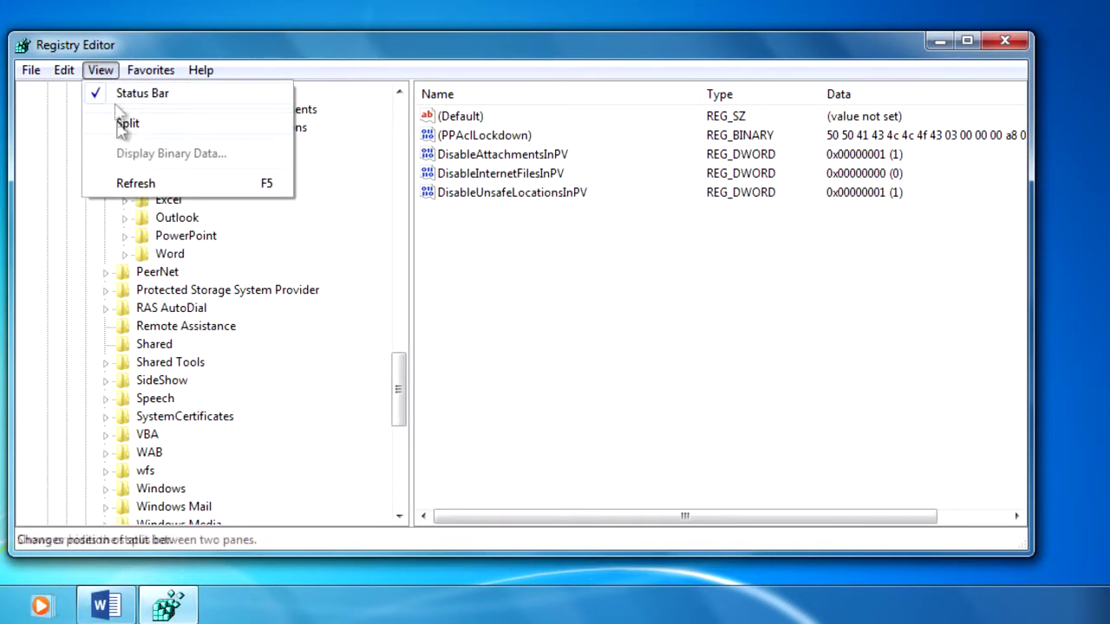
{"action": "left_click", "coordinate": [130, 183]}
{"action": "double_click", "coordinate": [536, 175]}
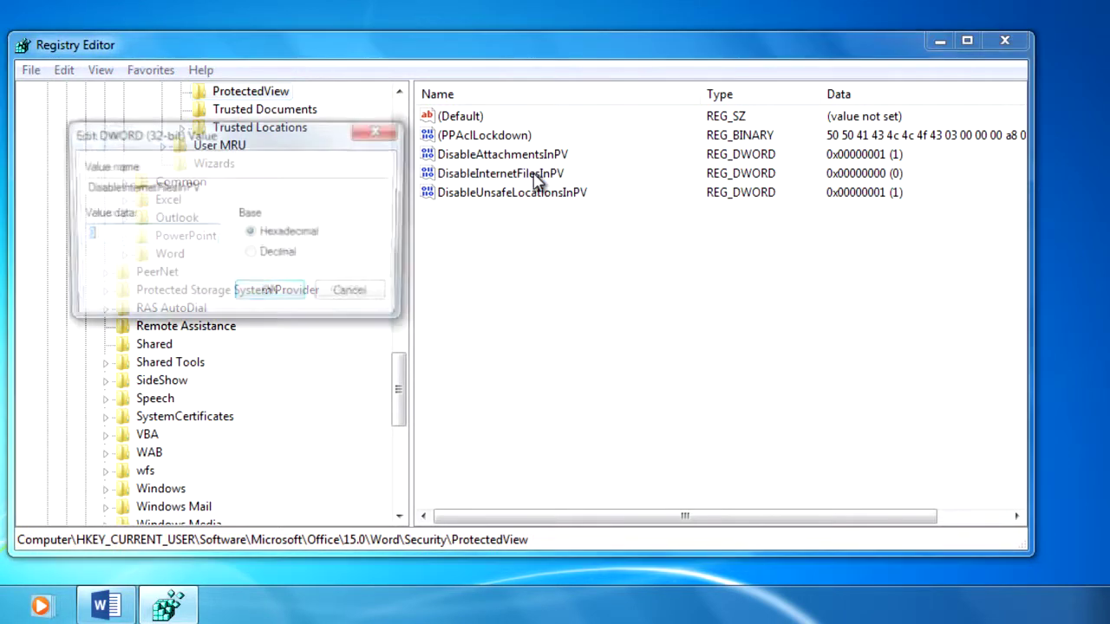
{"action": "type", "text": "1"}
{"action": "left_click", "coordinate": [272, 297]}
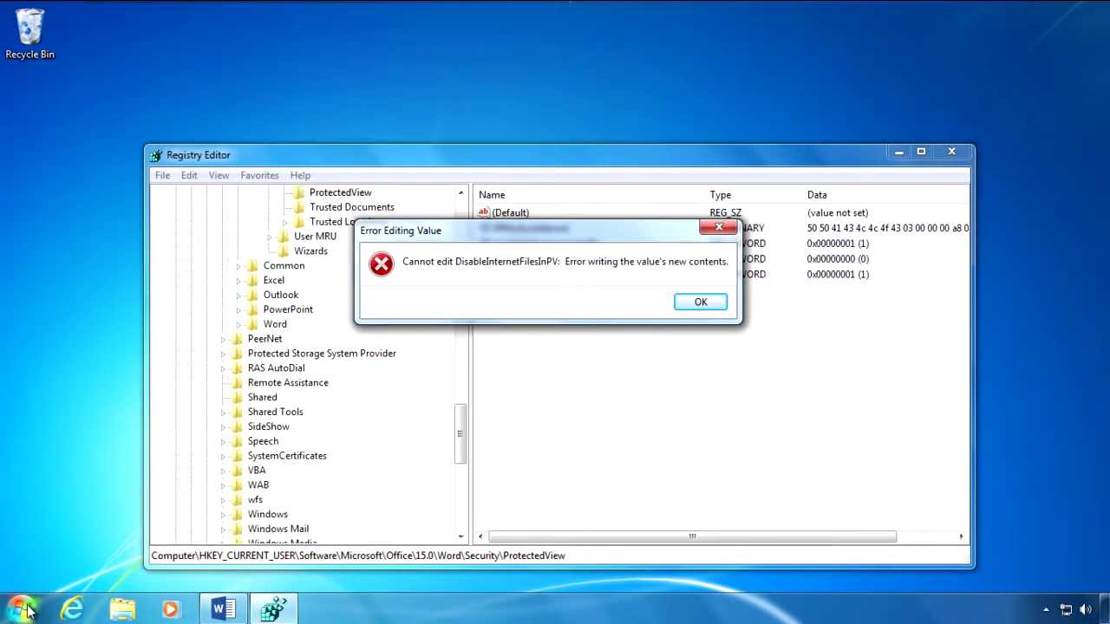
Open a blank Excel 2013 workbook and examine the Formulas options, including the error checking rules, before closing Excel and Registry Editor.
{"action": "left_click", "coordinate": [21, 610]}
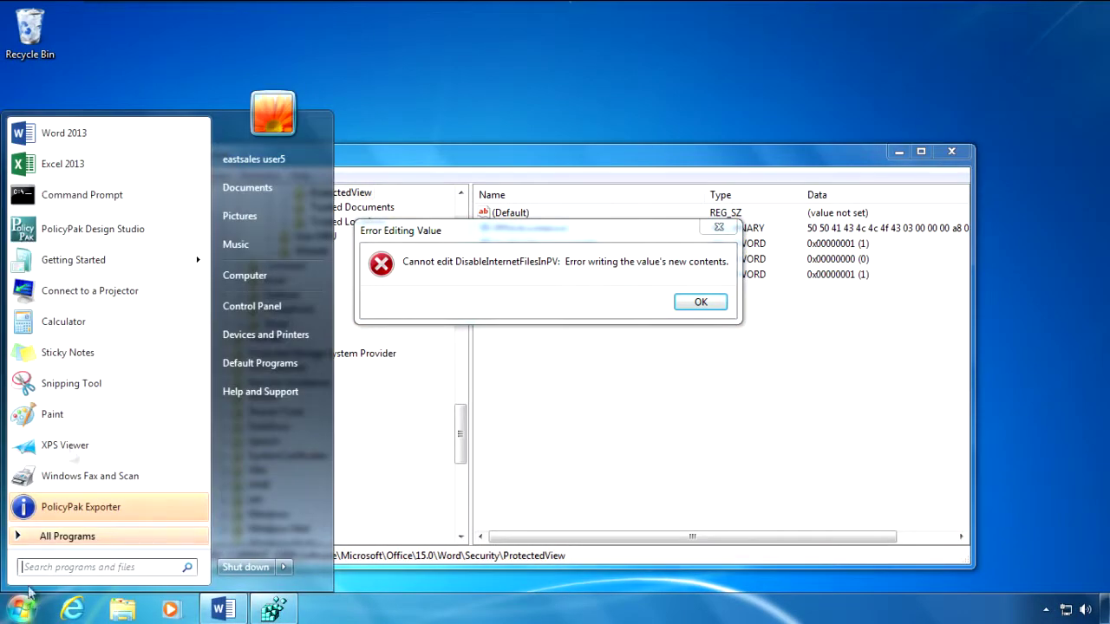
{"action": "left_click", "coordinate": [87, 166]}
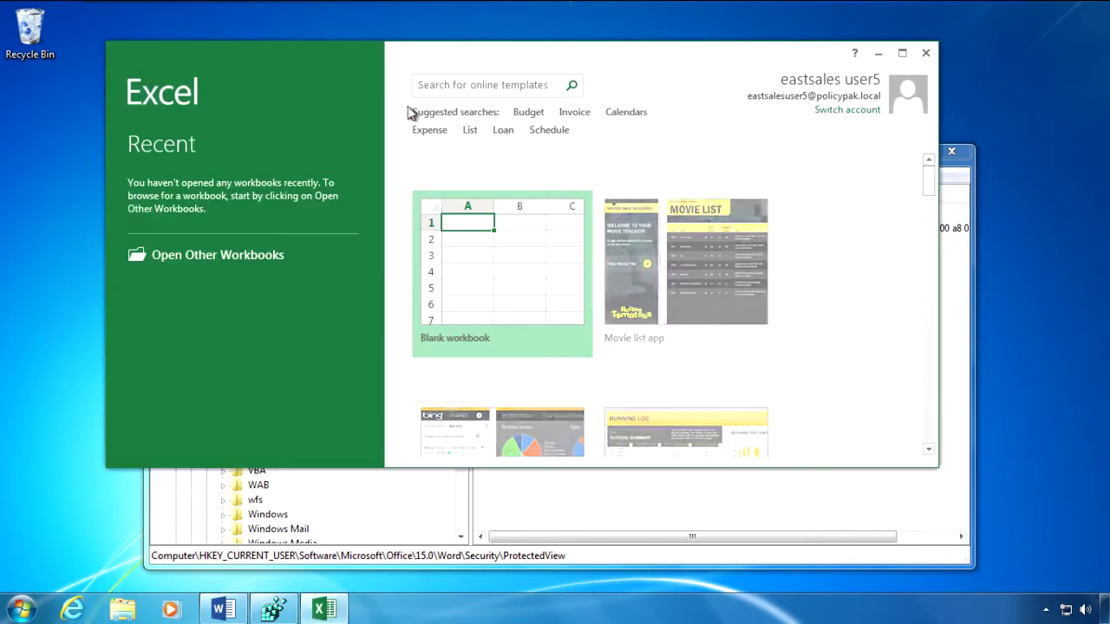
{"action": "left_click", "coordinate": [491, 256]}
{"action": "left_click", "coordinate": [491, 253]}
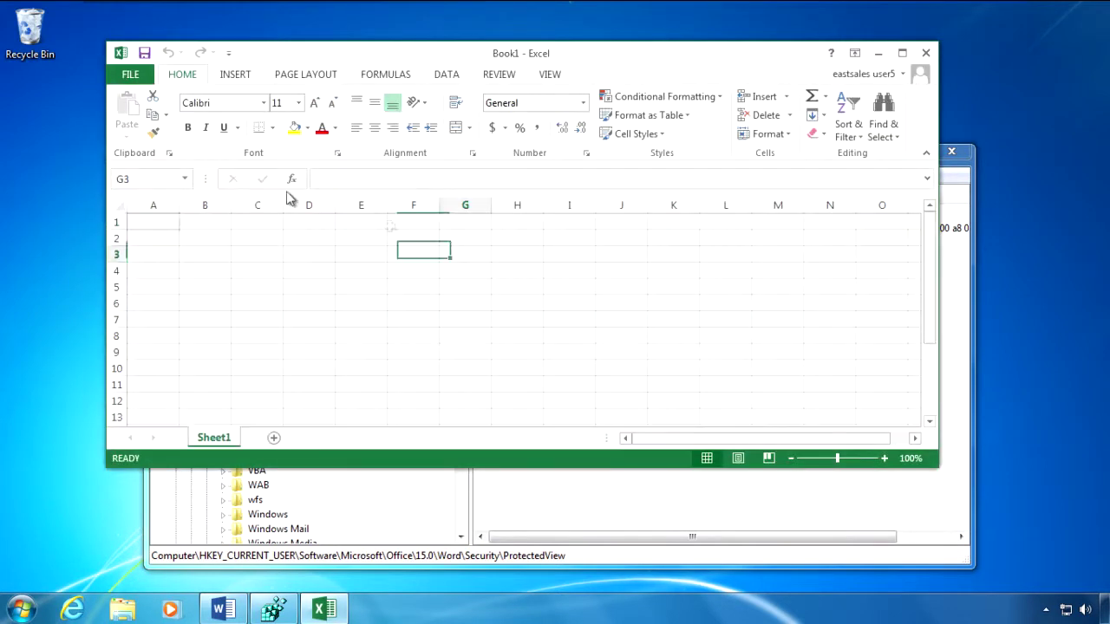
{"action": "left_click", "coordinate": [132, 75]}
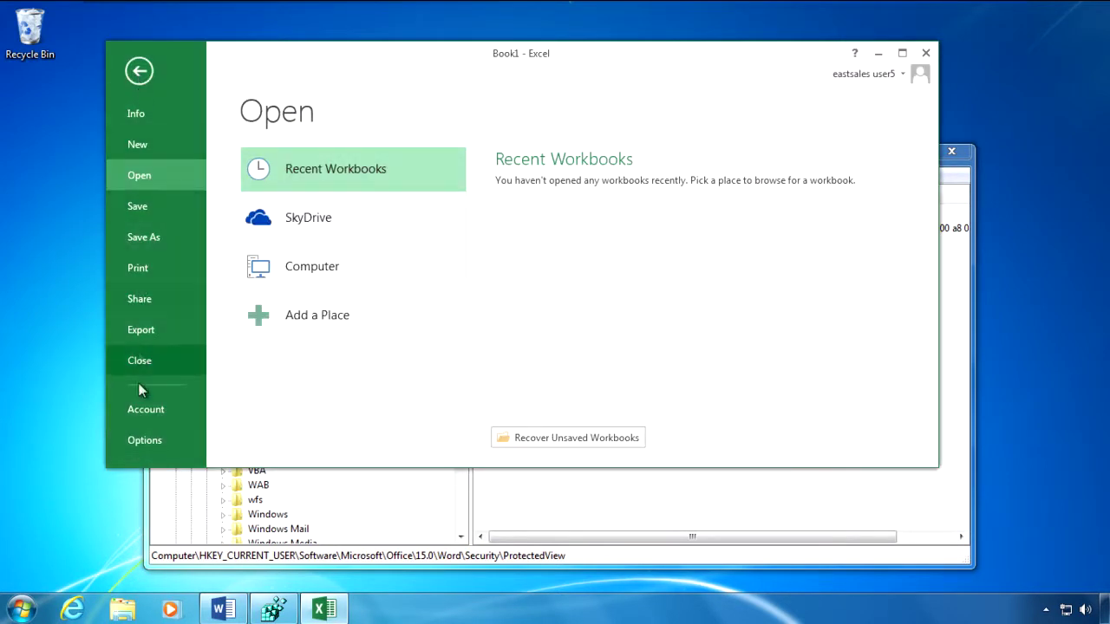
{"action": "left_click", "coordinate": [145, 440]}
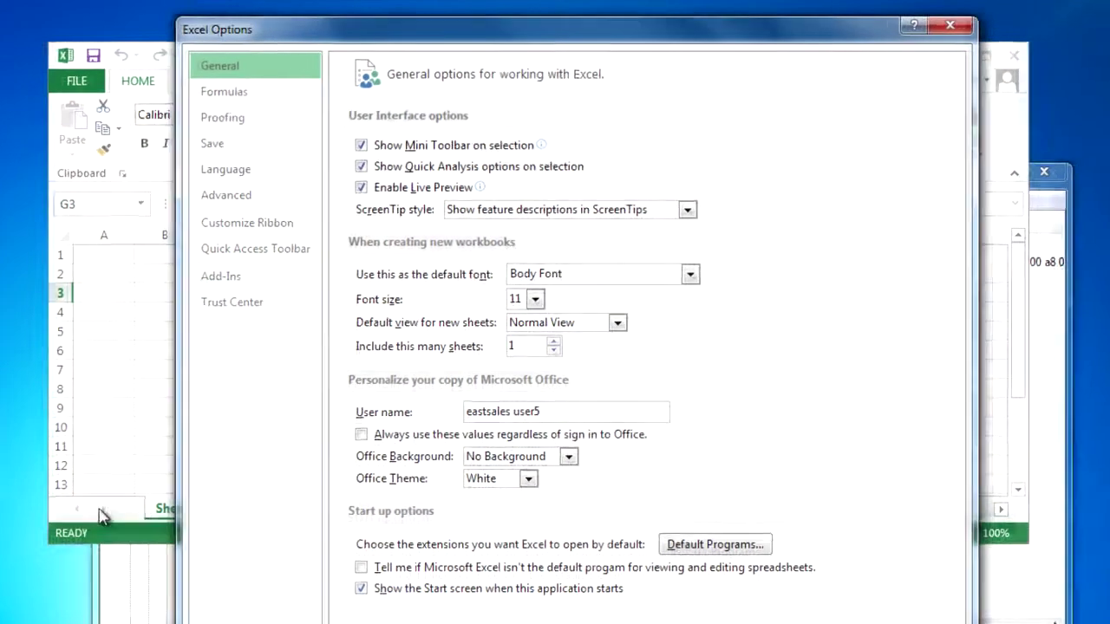
{"action": "left_click", "coordinate": [278, 95]}
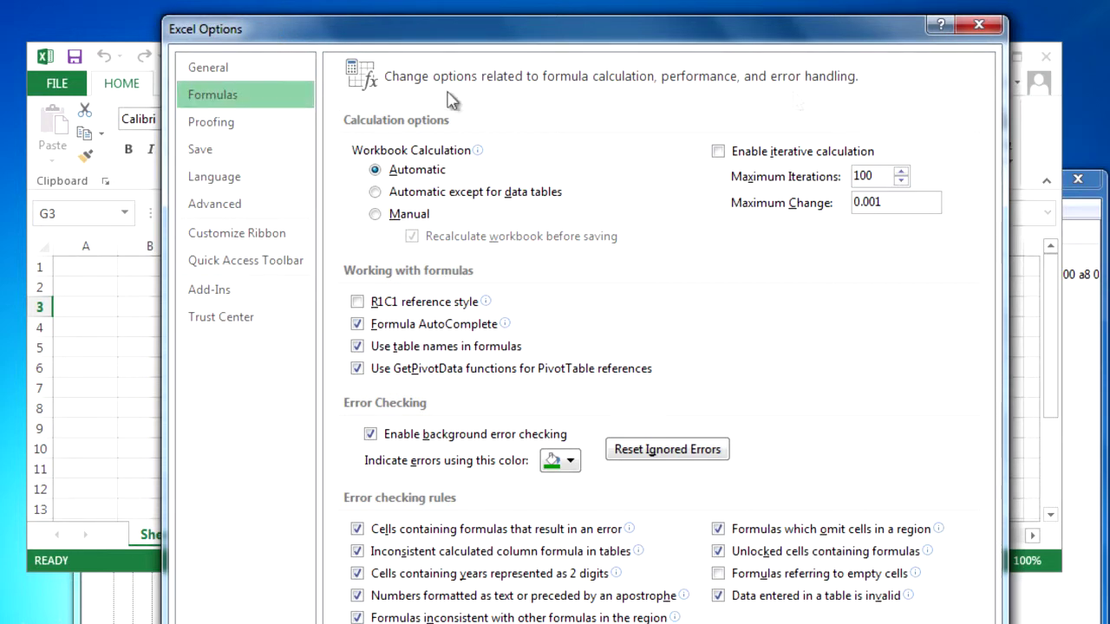
{"action": "left_click", "coordinate": [983, 26]}
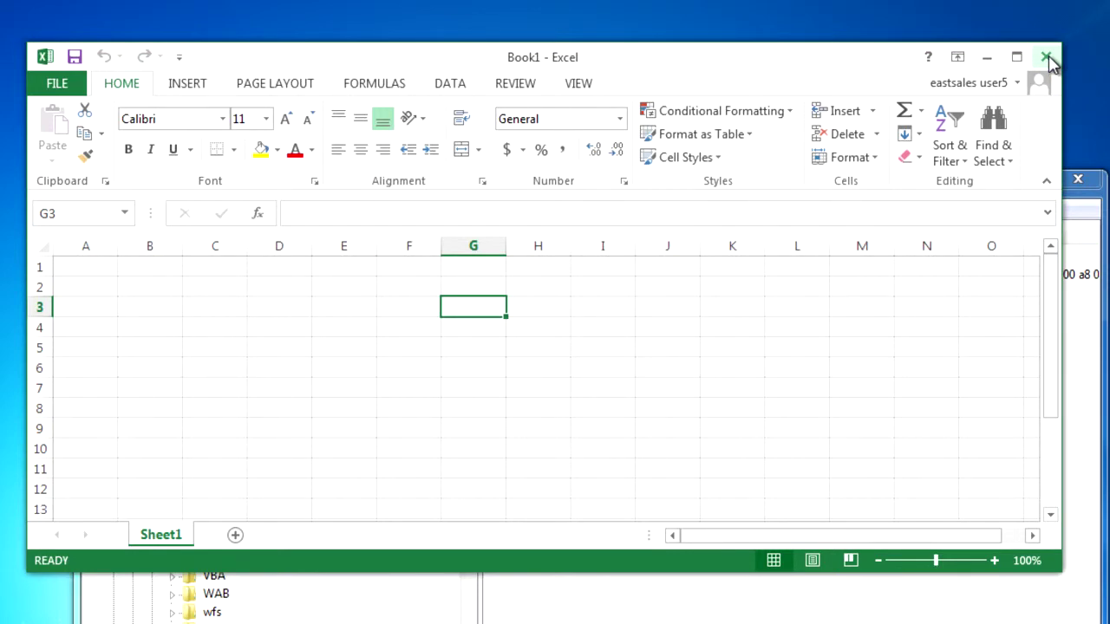
{"action": "left_click", "coordinate": [1046, 57]}
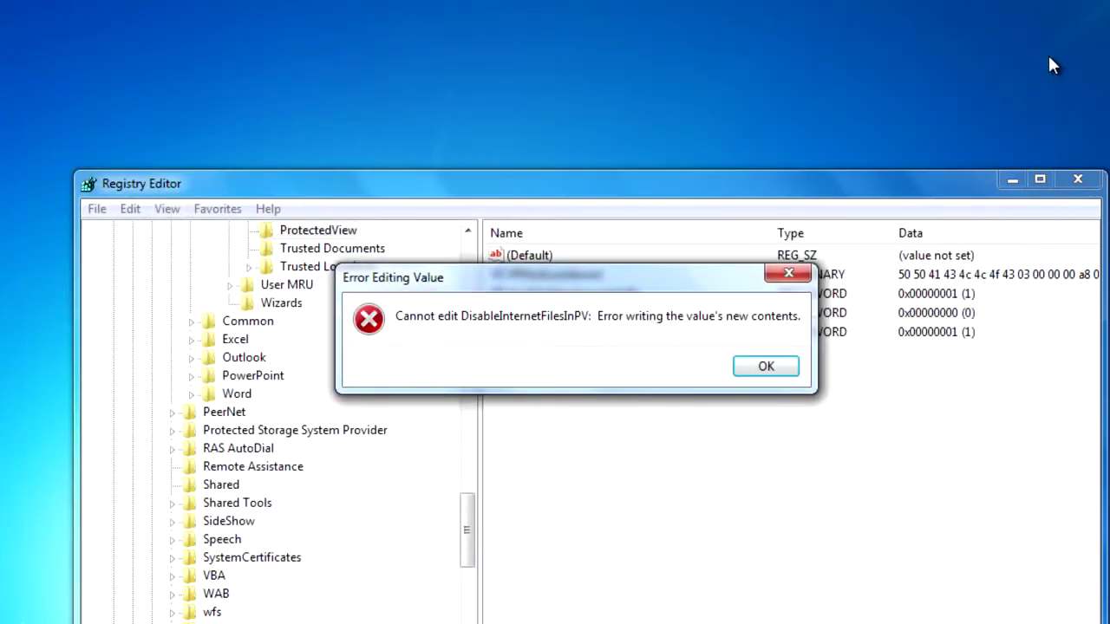
{"action": "left_click", "coordinate": [790, 273]}
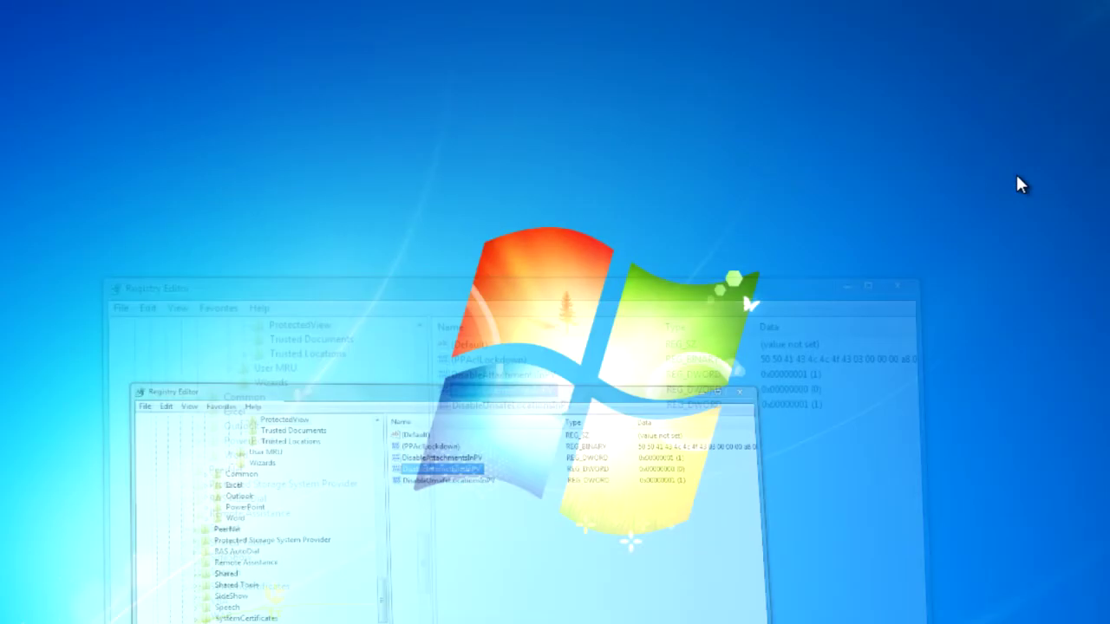